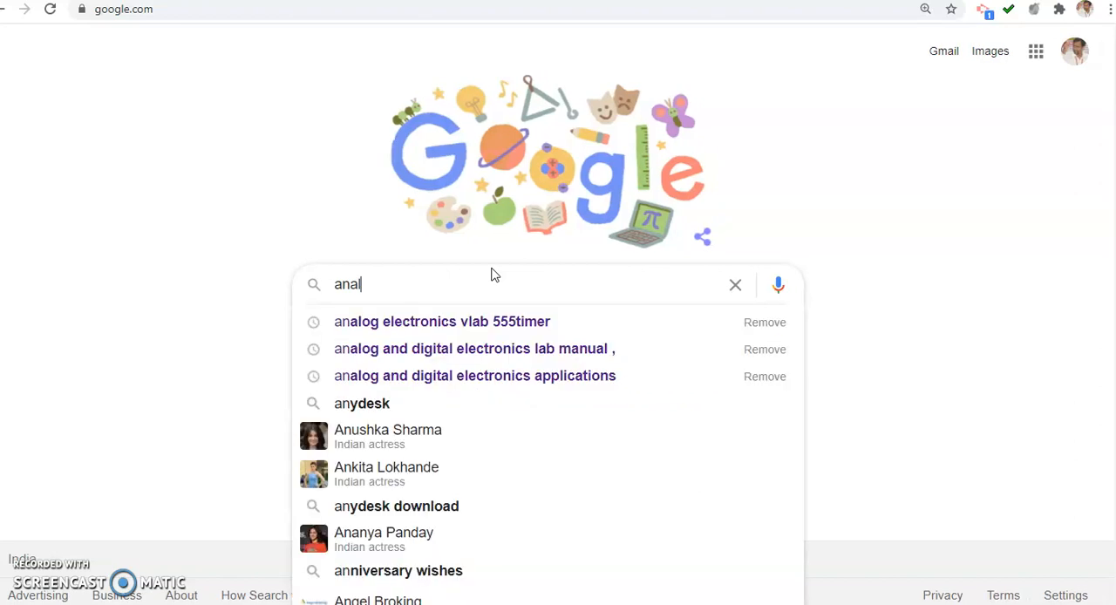
# Search Google for "analog electronics vlab 555timer" and open the Virtual Lab, IIT Bombay result
pyautogui.write('og ele')
pyautogui.press('Down')
pyautogui.press('Return')
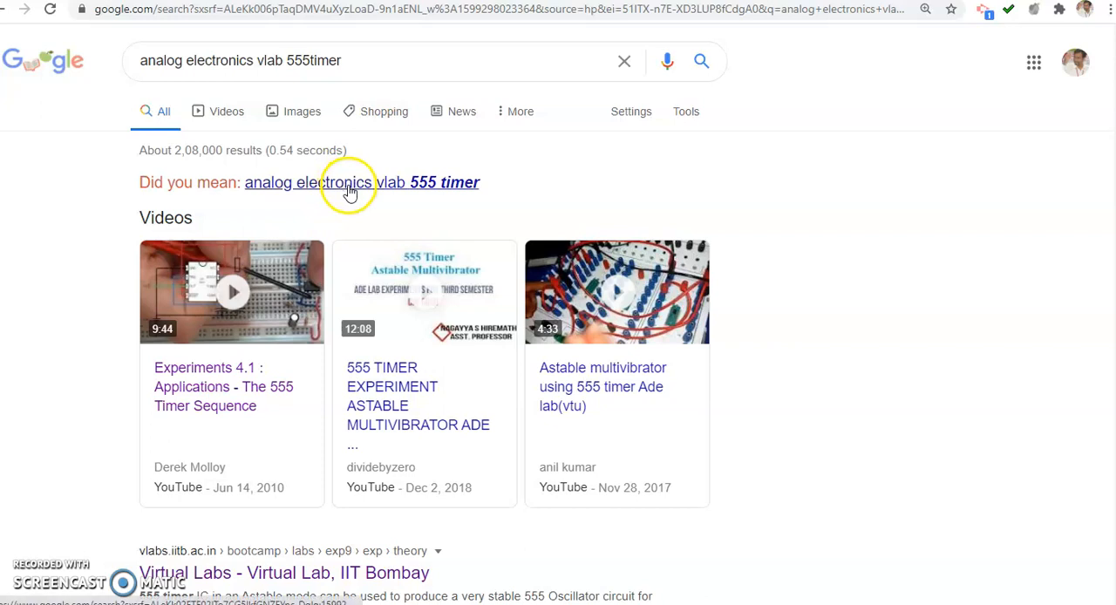
pyautogui.click(356, 576)
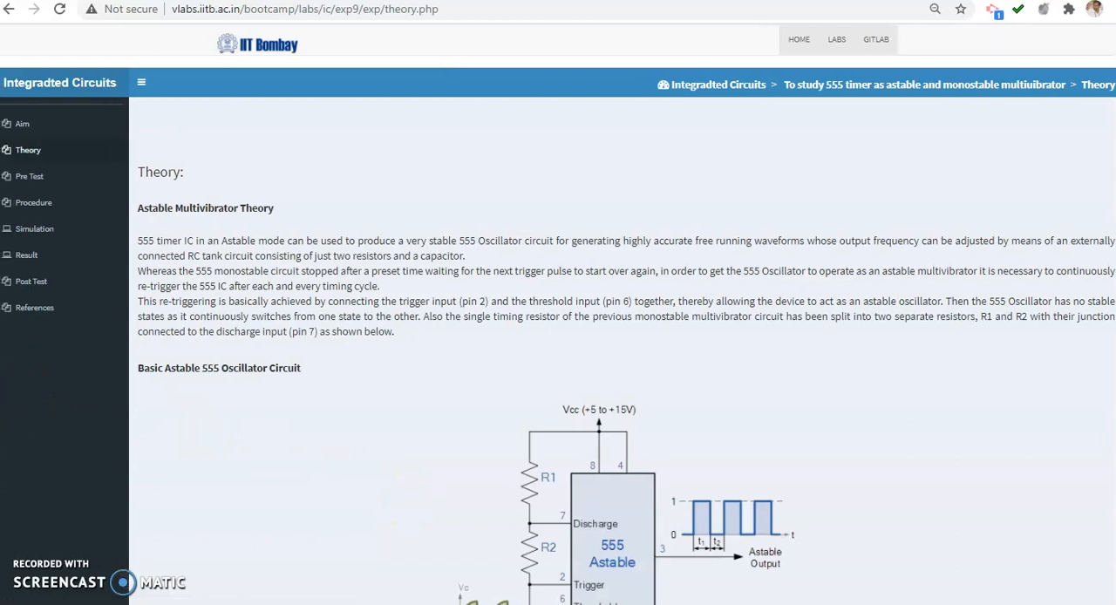
# Read through the Theory page, examining the astable and monostable 555 timer circuits, waveforms, formulas and worked example
pyautogui.scroll(-1, 553, 313)
pyautogui.scroll(-4, 569, 318)
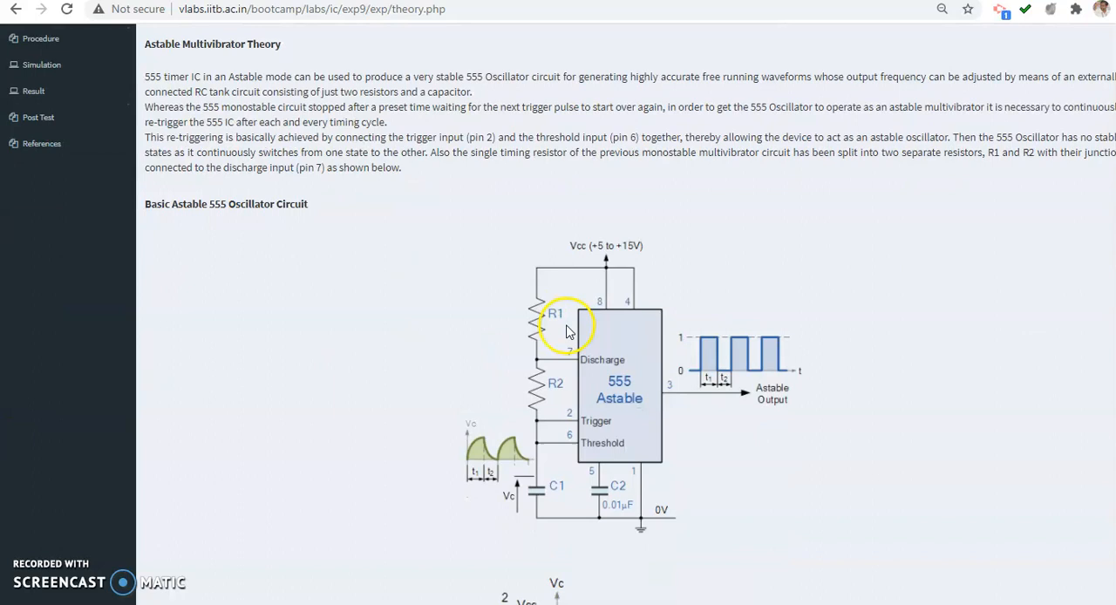
pyautogui.scroll(-1, 632, 270)
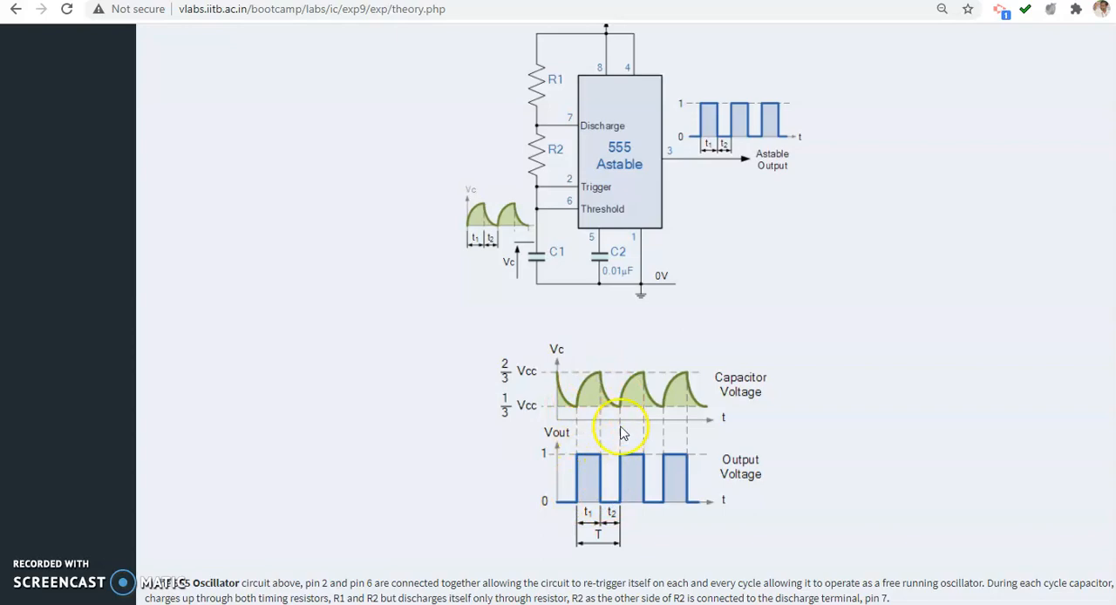
pyautogui.scroll(-4, 623, 412)
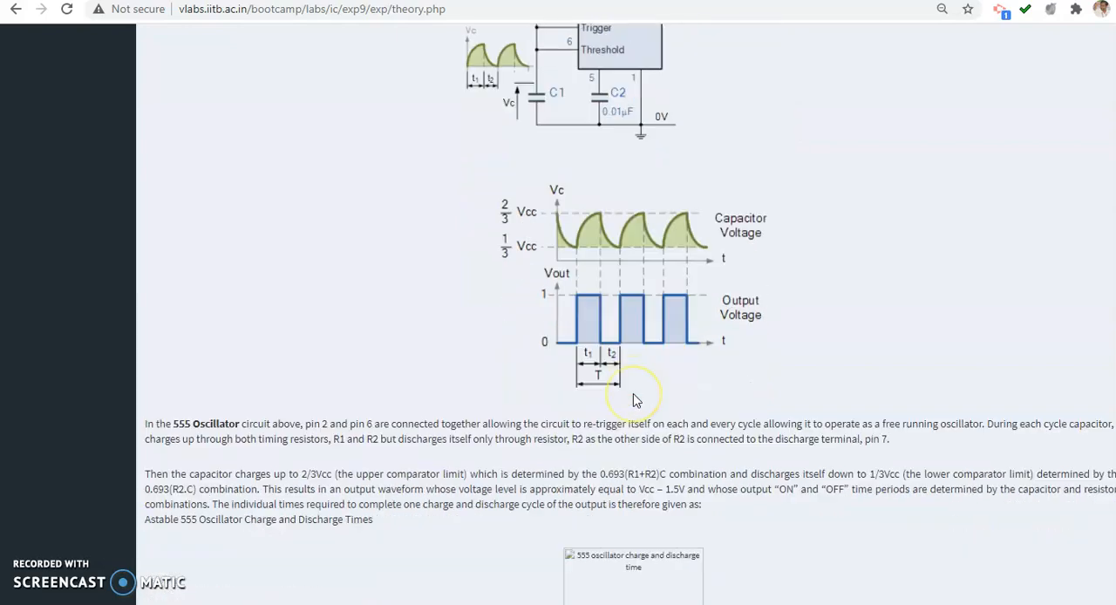
pyautogui.scroll(-7, 635, 399)
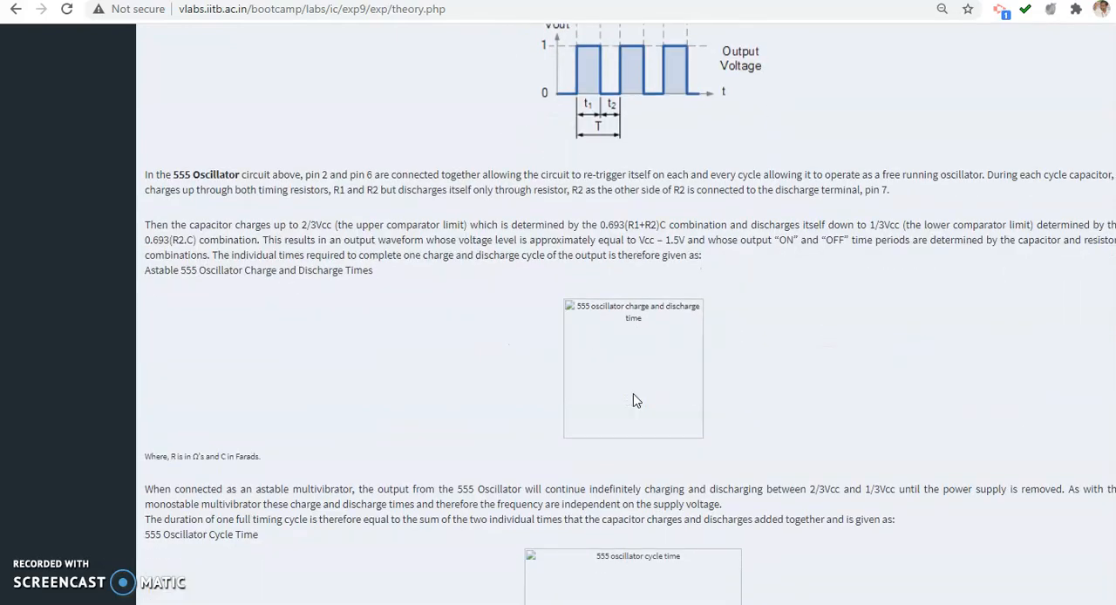
pyautogui.scroll(-3, 633, 399)
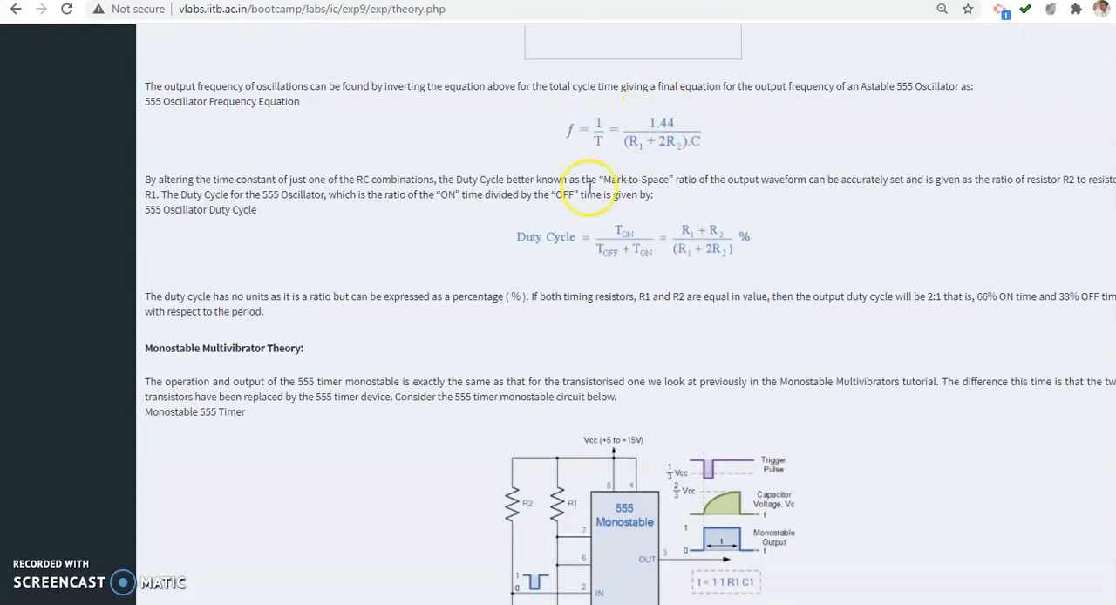
pyautogui.scroll(-2, 633, 242)
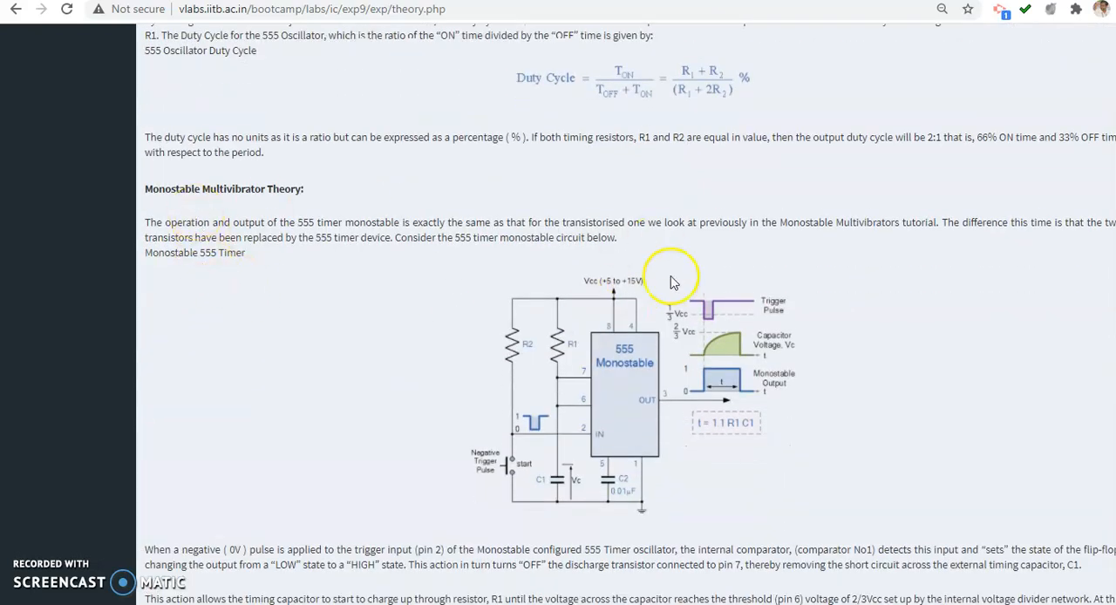
pyautogui.scroll(-4, 660, 411)
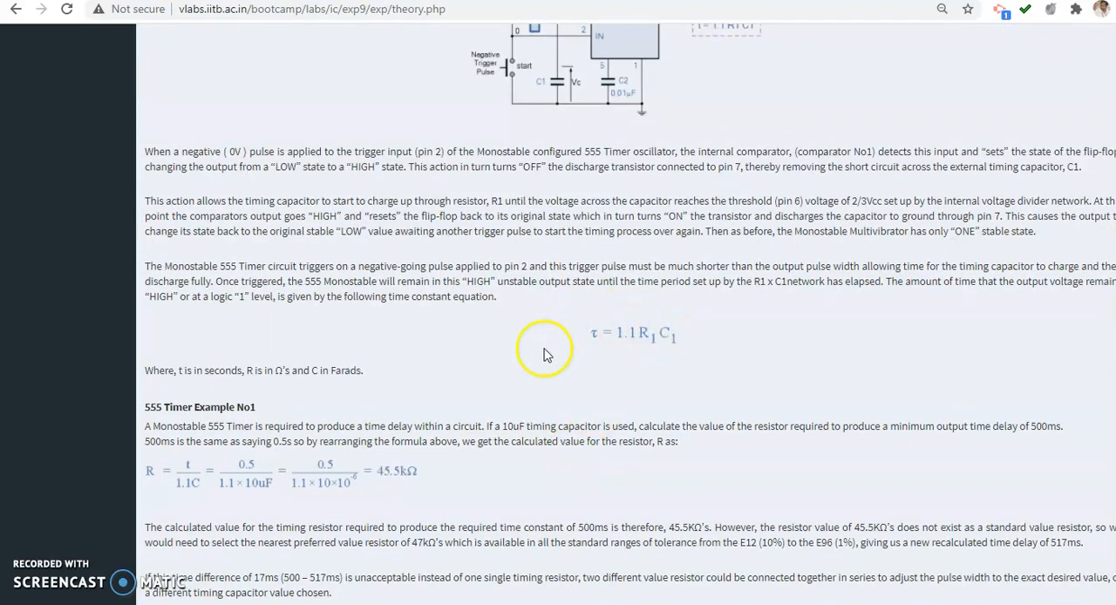
pyautogui.scroll(-1, 558, 353)
pyautogui.scroll(-2, 570, 360)
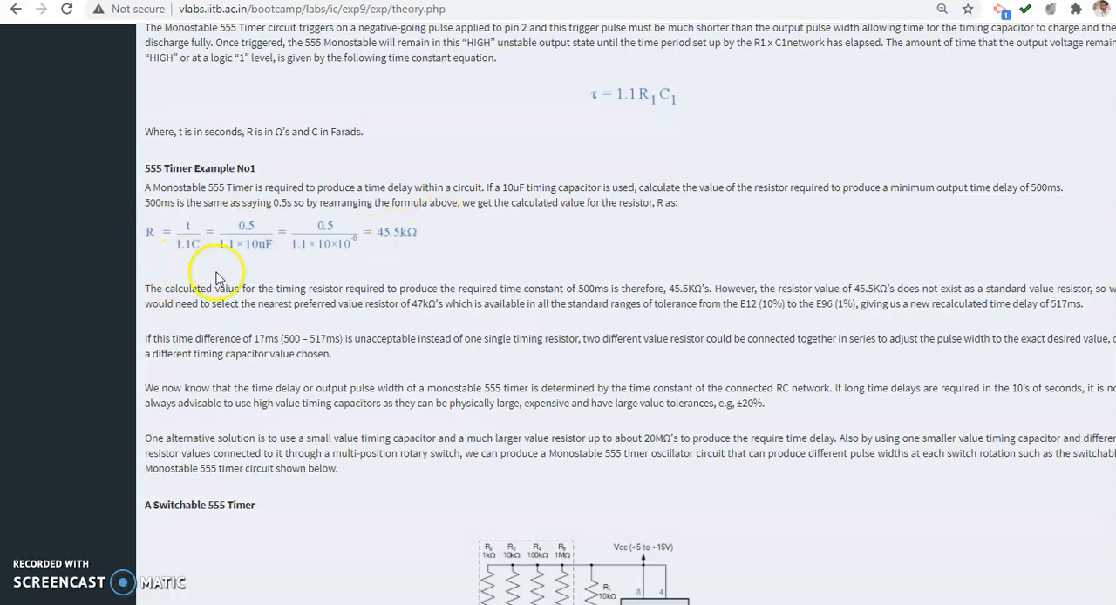
pyautogui.scroll(-1, 427, 303)
pyautogui.scroll(-4, 437, 308)
pyautogui.scroll(-4, 627, 515)
pyautogui.scroll(-1, 537, 482)
pyautogui.scroll(15, 532, 466)
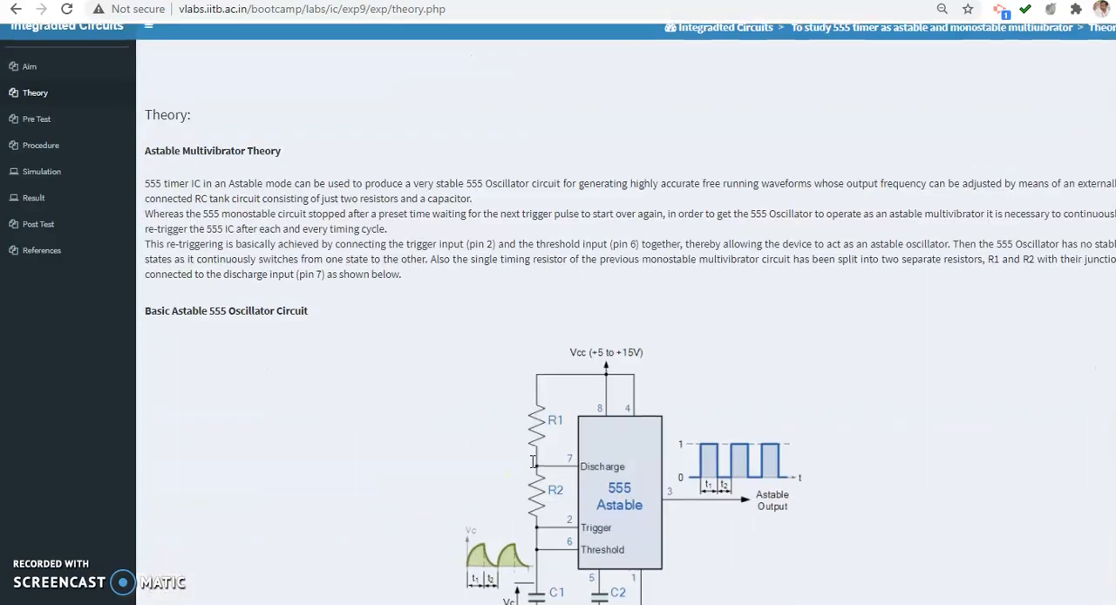
# Open the experiment's Simulation page and look over the astable and monostable multivibrator simulators
pyautogui.click(52, 234)
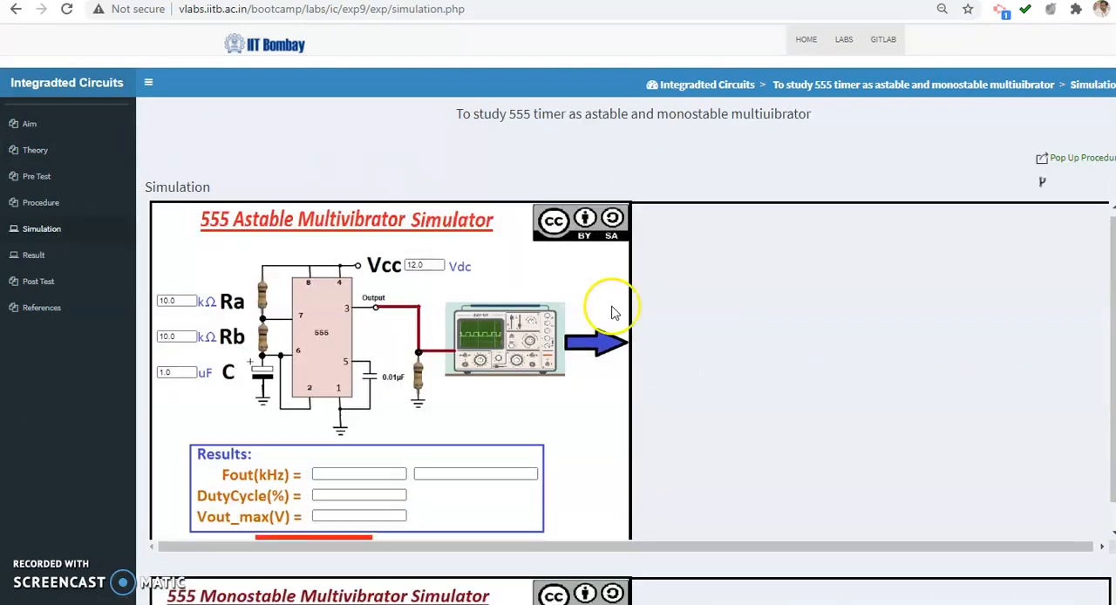
pyautogui.scroll(-3, 645, 348)
pyautogui.scroll(3, 810, 441)
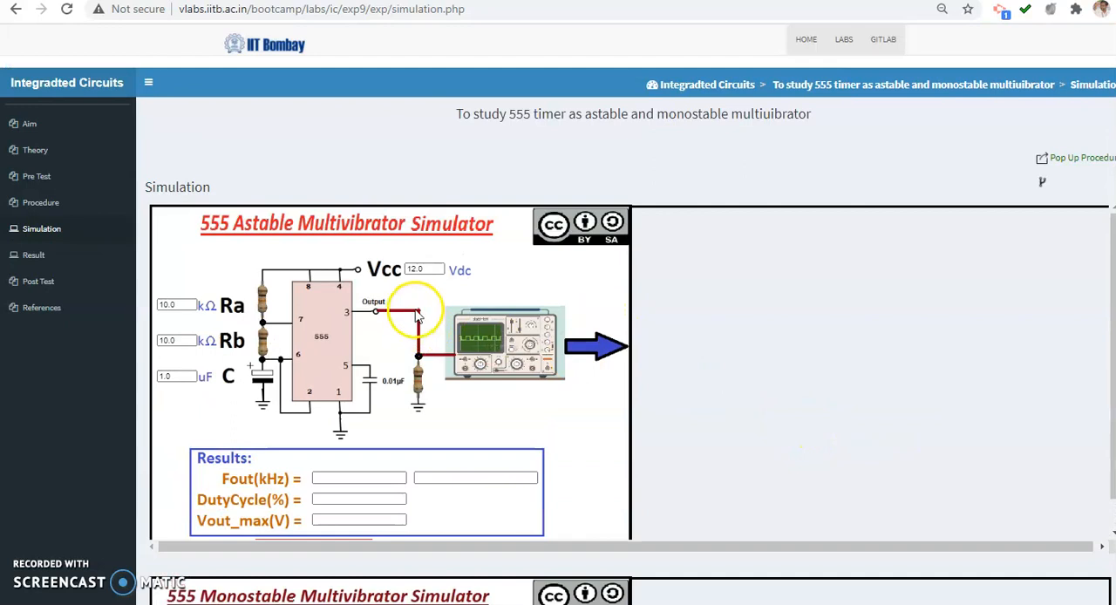
pyautogui.scroll(-1, 760, 493)
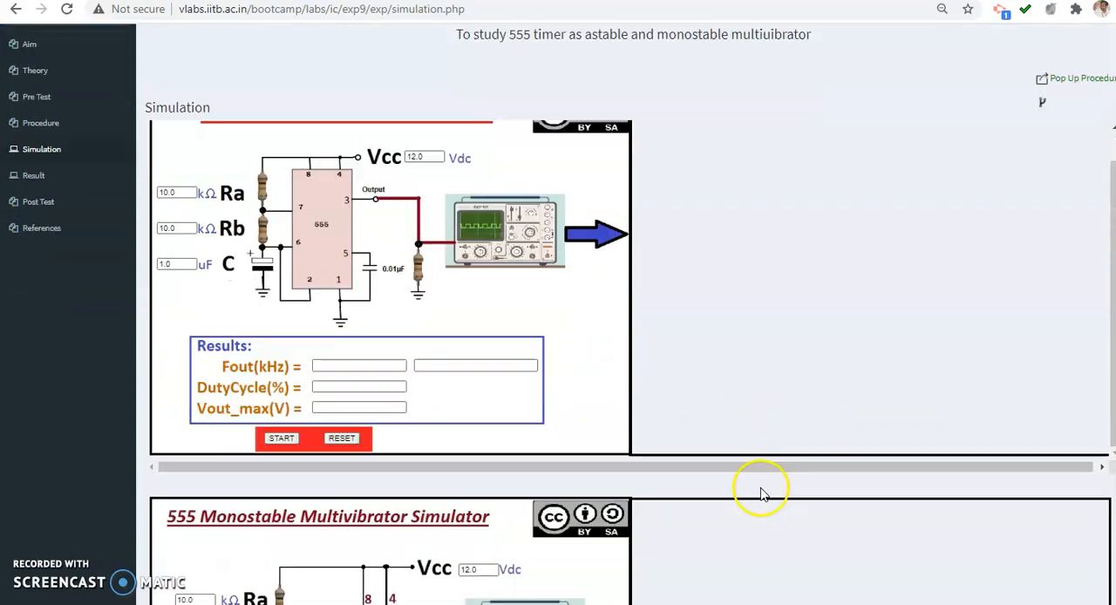
pyautogui.scroll(-6, 760, 493)
pyautogui.scroll(7, 760, 491)
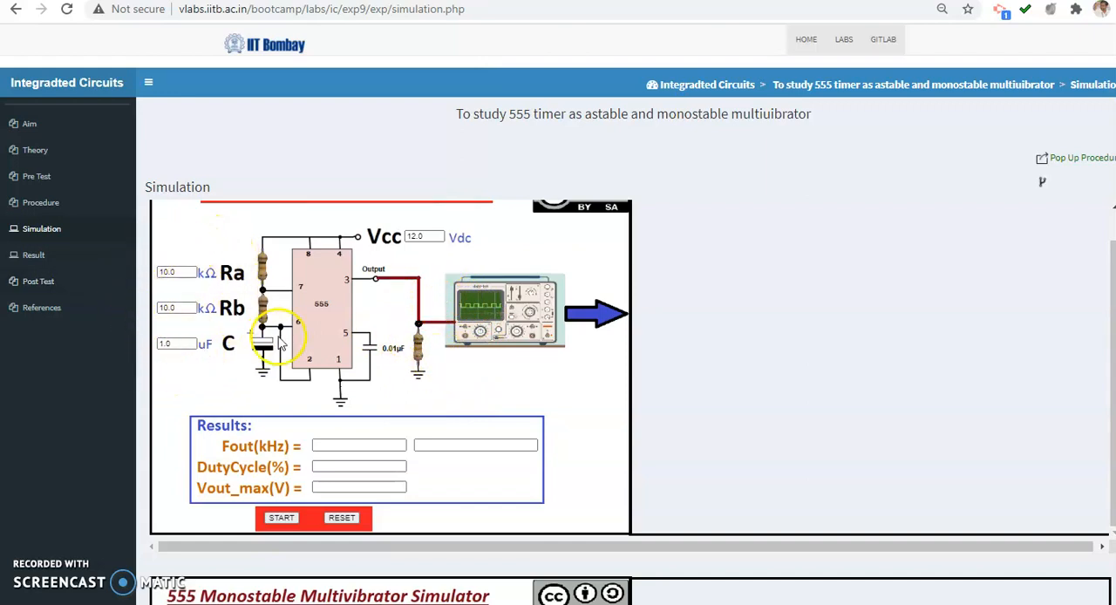
# Check the Notepad calculations, then run the 555 astable simulation with Ra 10 kΩ, Rb 10 kΩ and C 1 uF
pyautogui.click(731, 593)
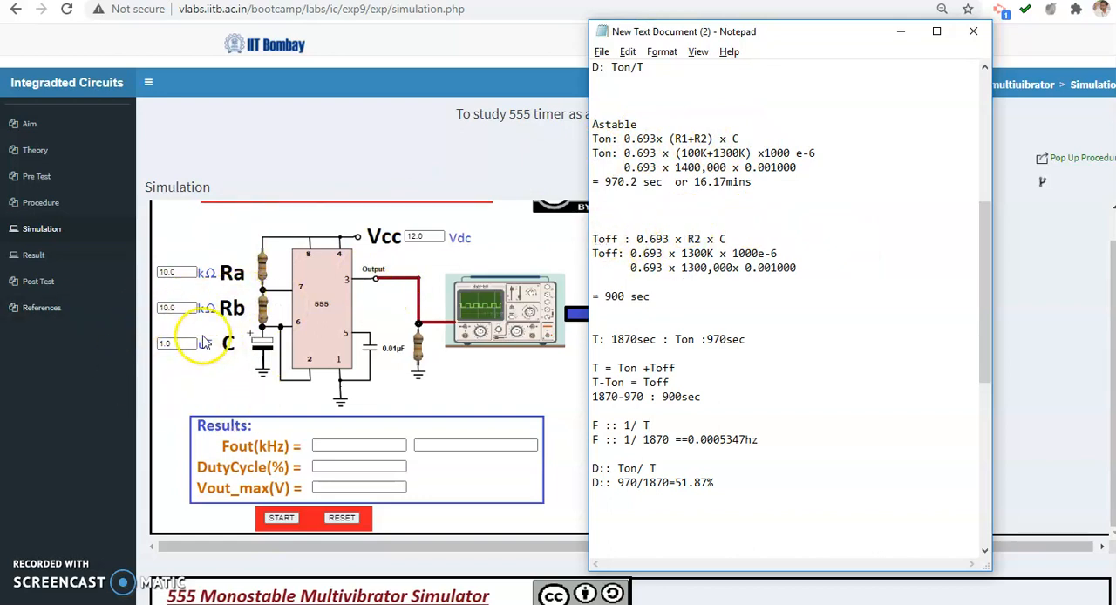
pyautogui.click(185, 386)
pyautogui.click(176, 273)
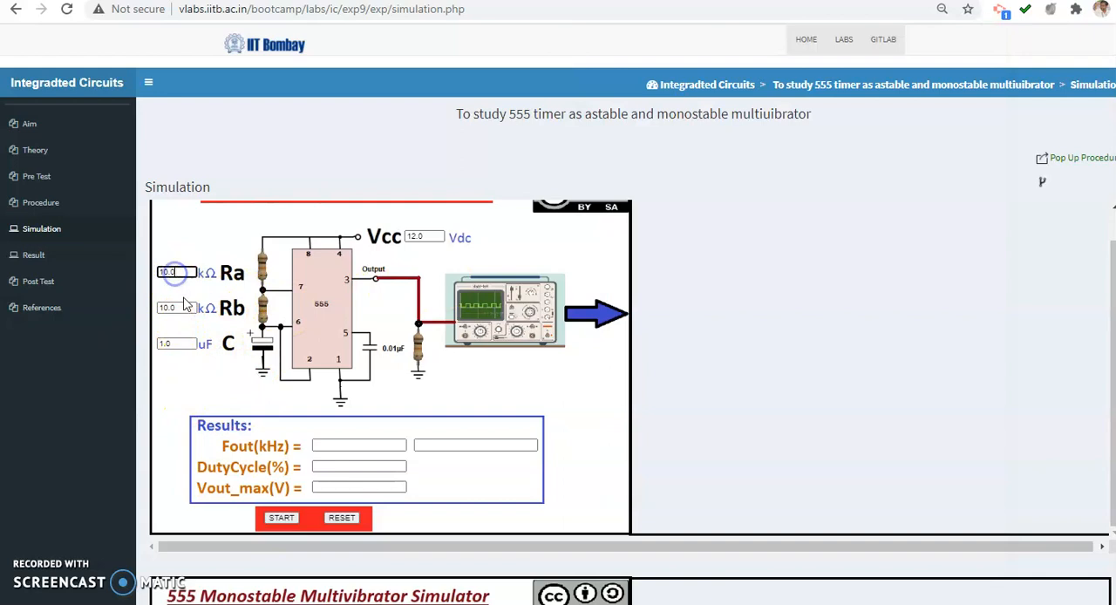
pyautogui.click(180, 309)
pyautogui.click(179, 344)
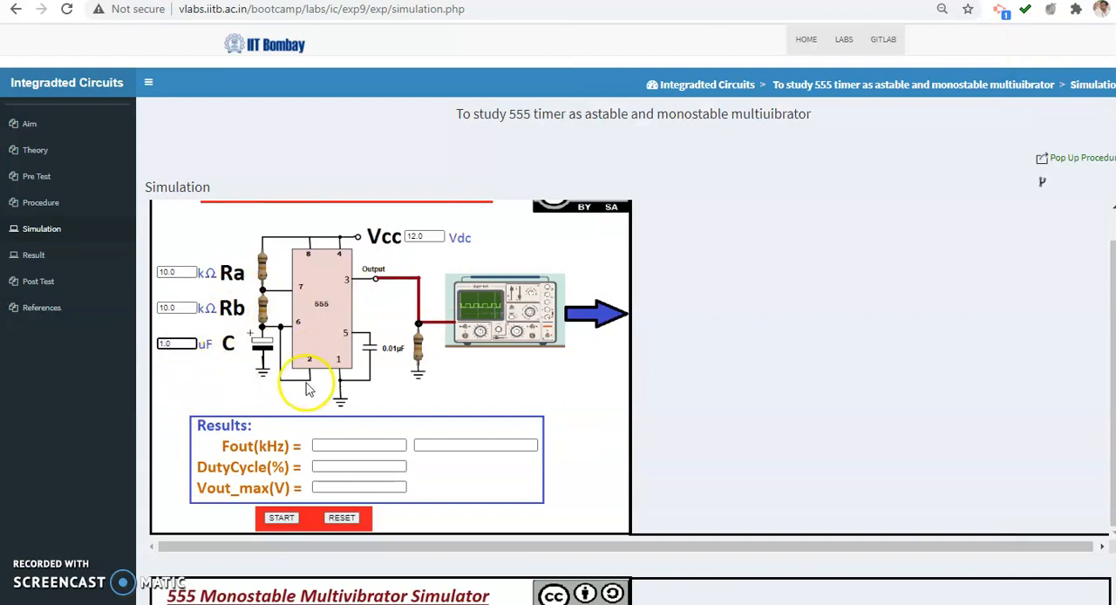
pyautogui.click(281, 520)
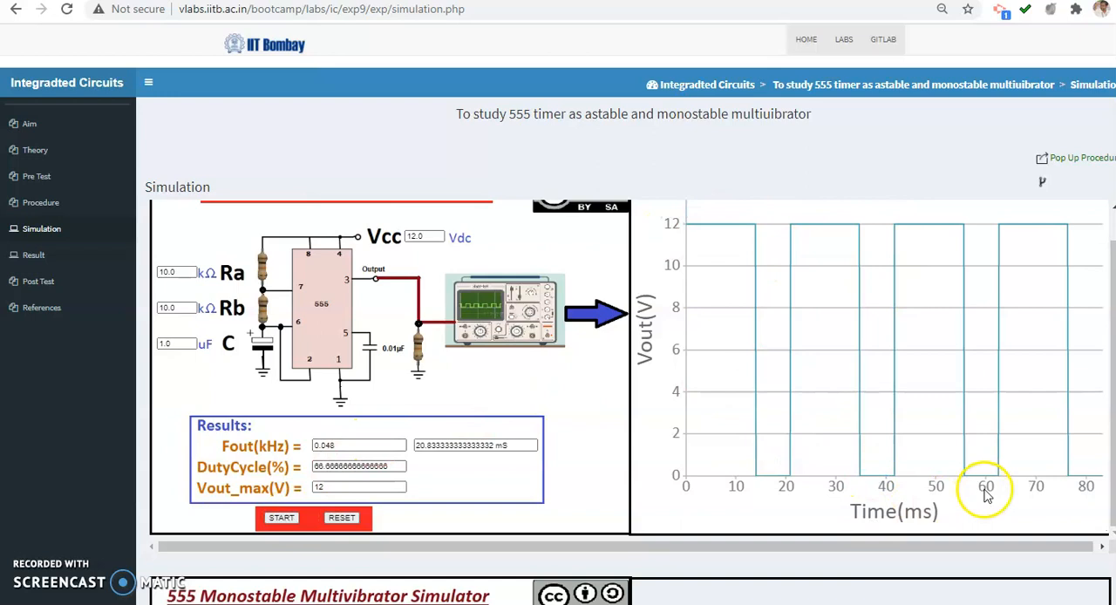
# In Notepad, add "Ton : 0.693 x (10K+10K) x1e-6" and "T: 20.83msec or 0.02083 sec" below the astable Ton calculation
pyautogui.hotkey('alt', 'Tab')
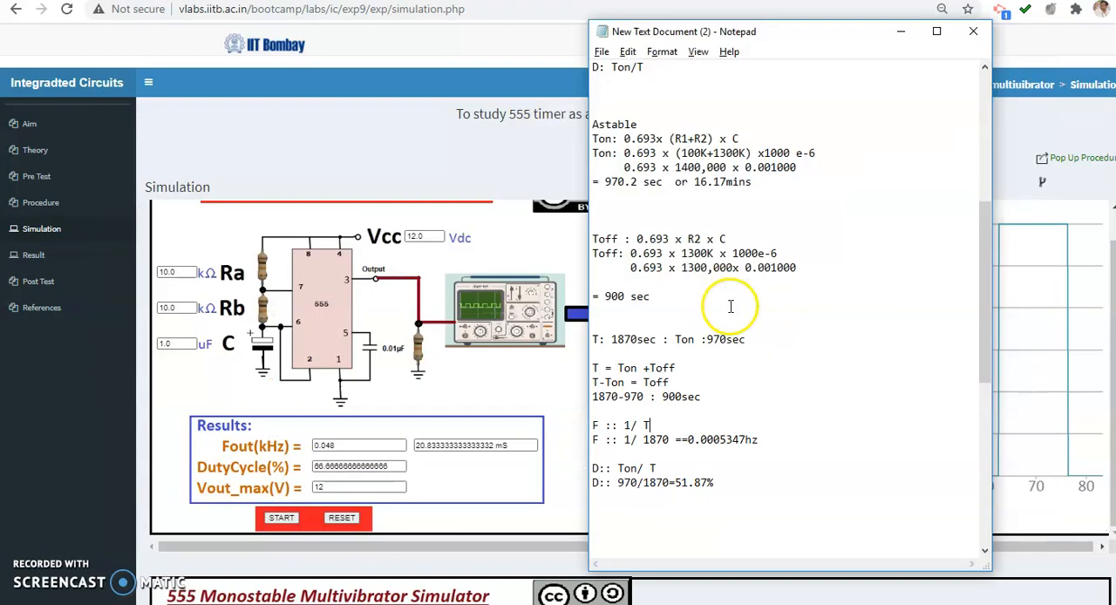
pyautogui.moveTo(721, 33); pyautogui.dragTo(742, 35)
pyautogui.click(723, 107)
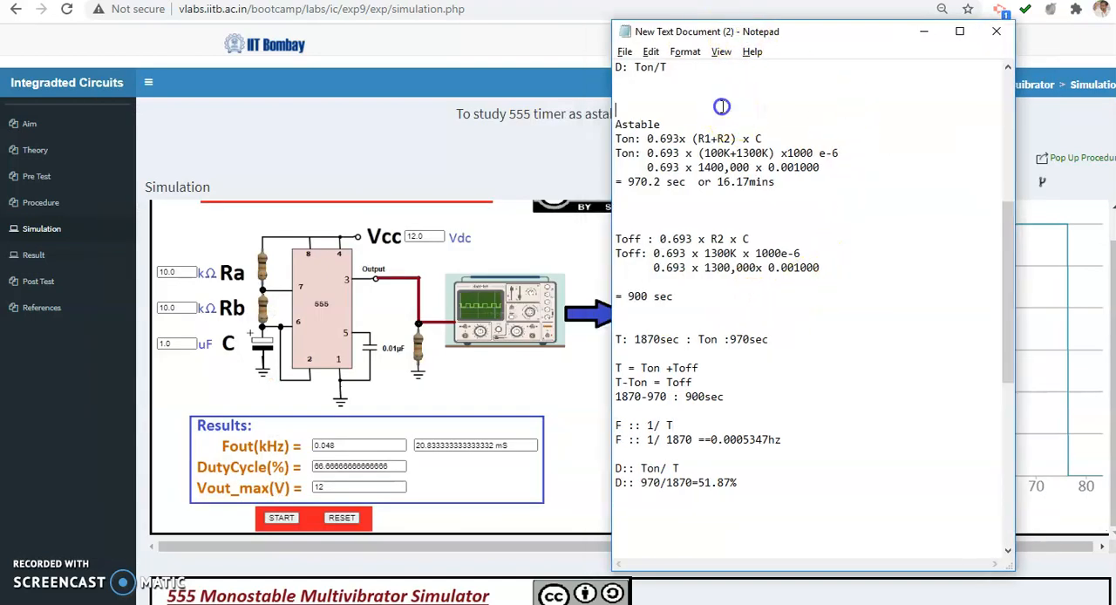
pyautogui.press('BackSpace')
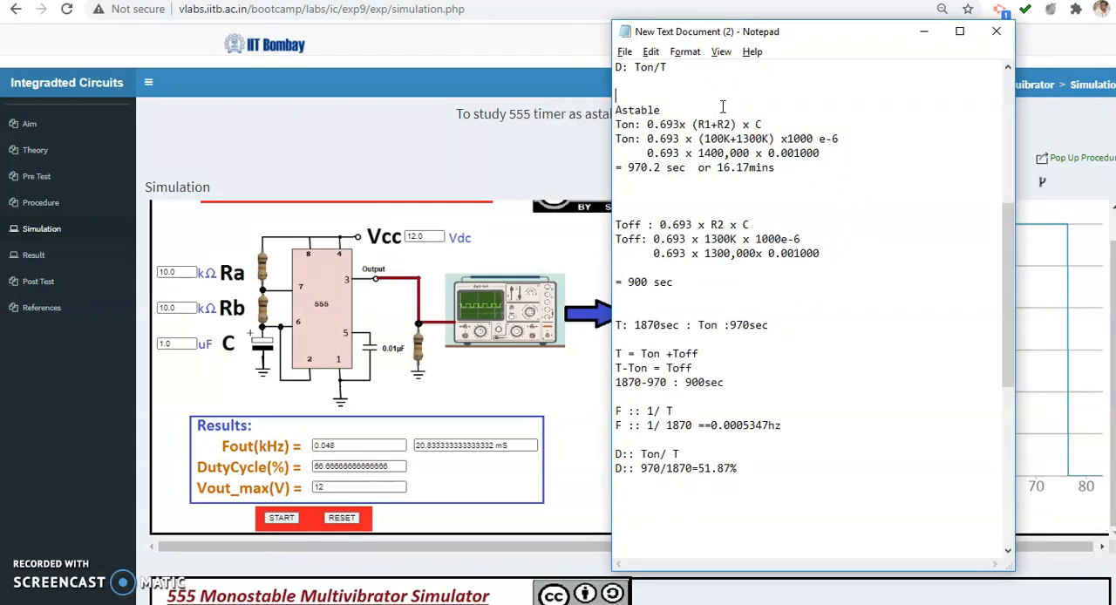
pyautogui.press('Return')
pyautogui.press('Return')
pyautogui.press('Return')
pyautogui.press('Return')
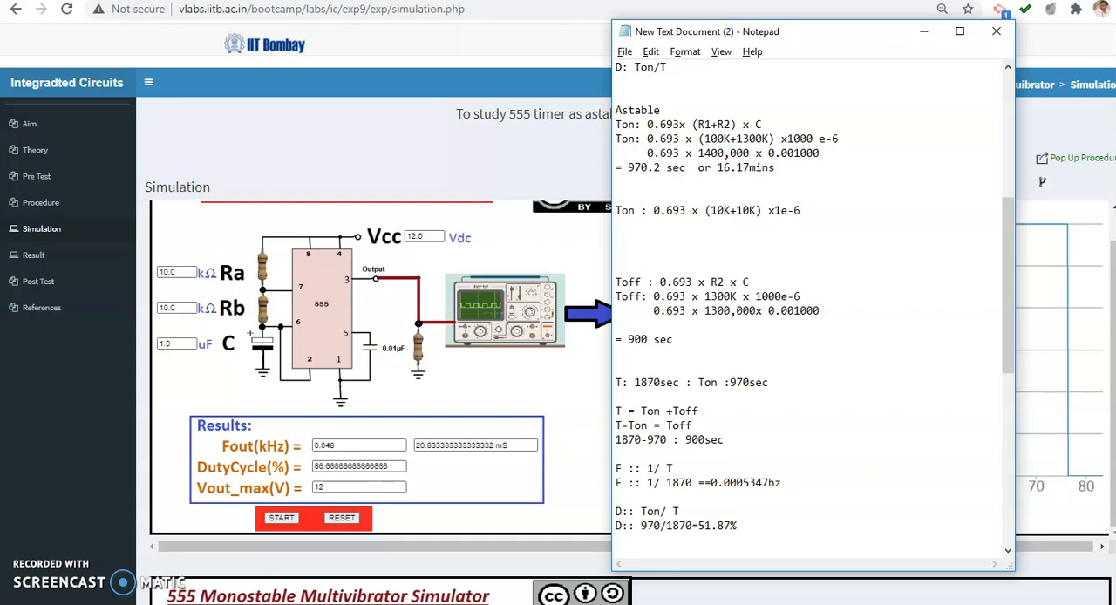
pyautogui.press('Return')
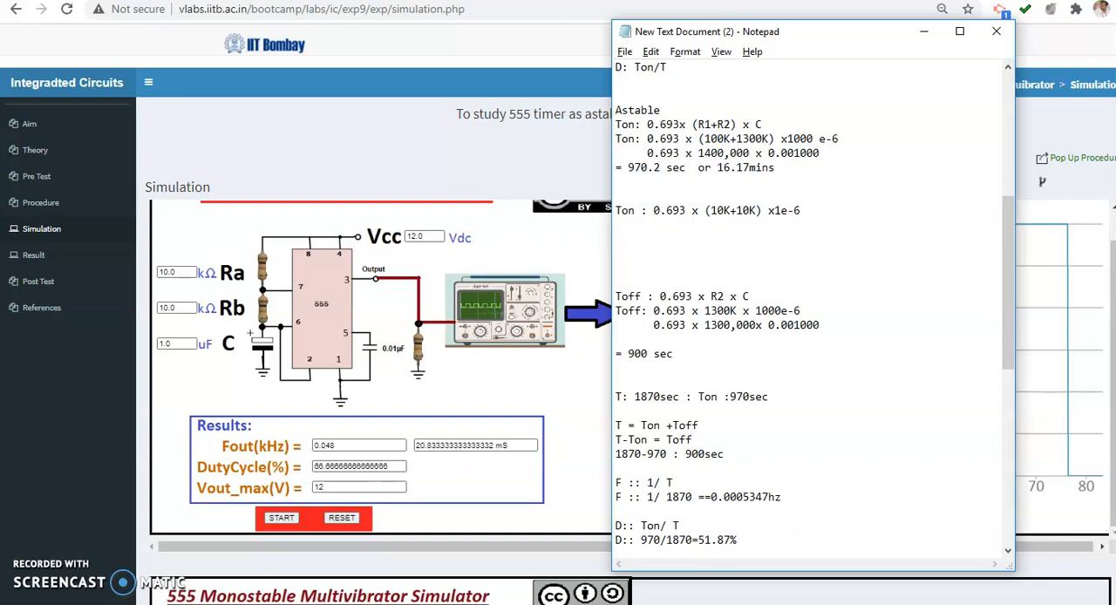
pyautogui.press('Return')
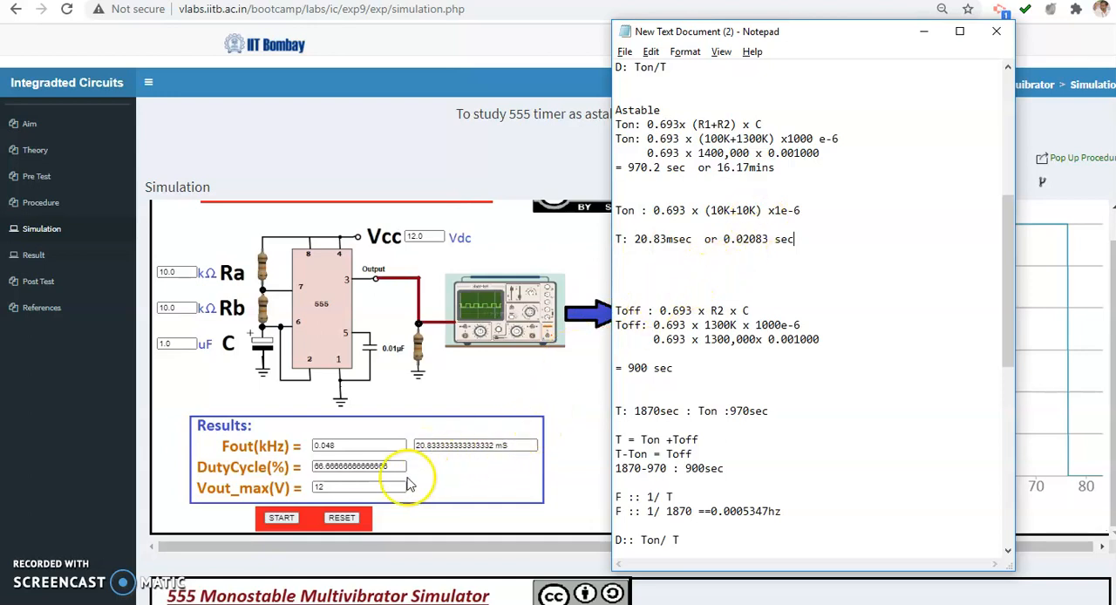
# Read the first pulse's falling edge on the simulator's output graph and record "Ton :14msec" under the period in Notepad
pyautogui.click(463, 498)
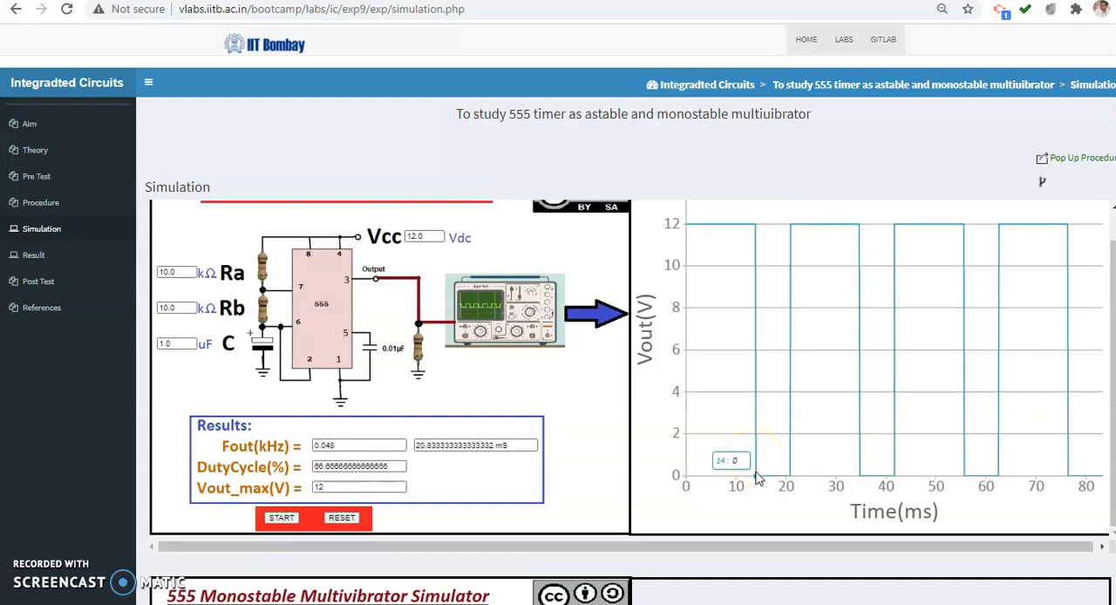
pyautogui.hotkey('alt', 'Tab')
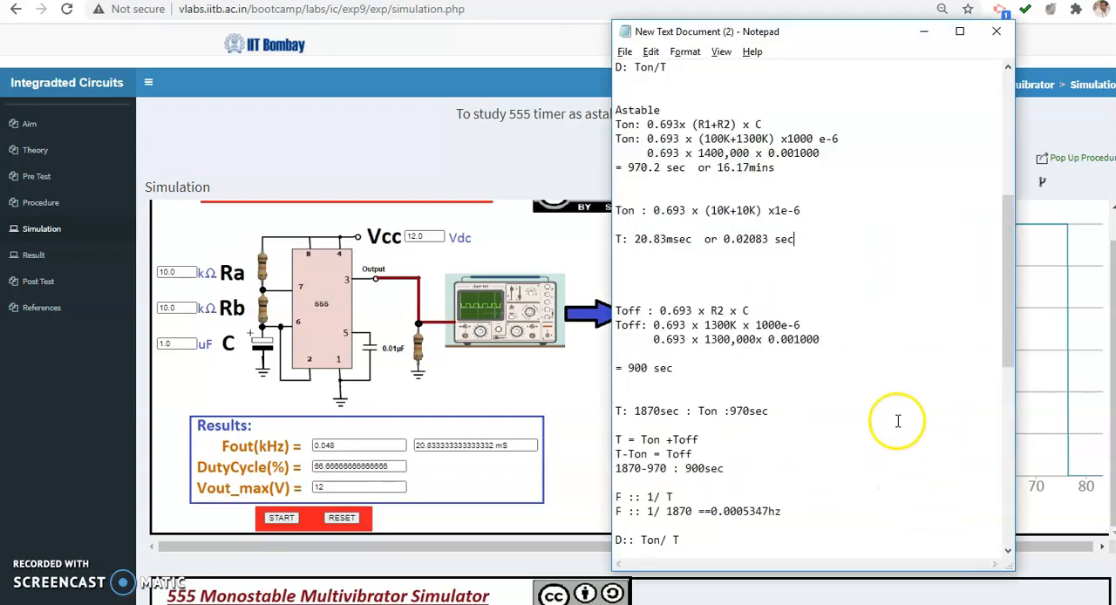
pyautogui.click(780, 256)
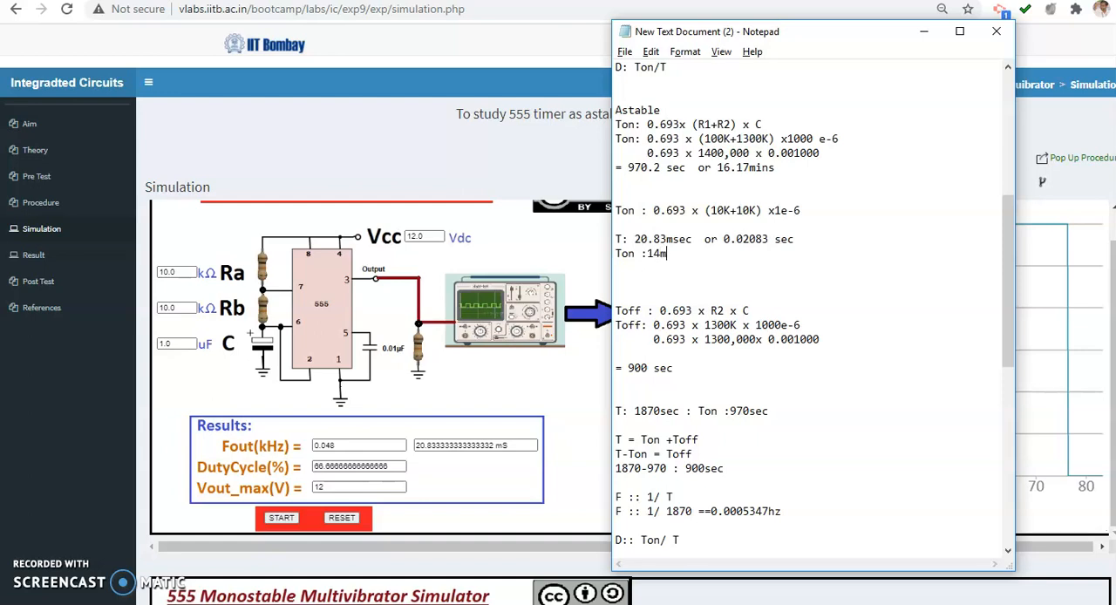
pyautogui.write('Ton :14msec')
pyautogui.press('Return')
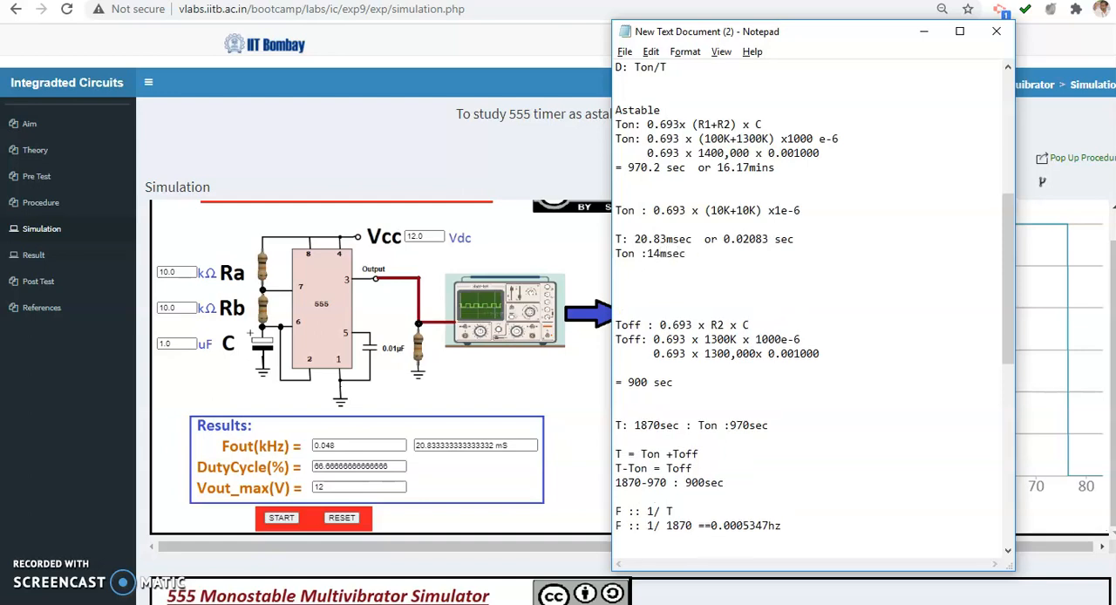
# Add the duty cycle expression "D : 14/20.83" below the Ton line in the notes
pyautogui.click(663, 299)
pyautogui.press('Return')
pyautogui.write('D : 14/20.83')
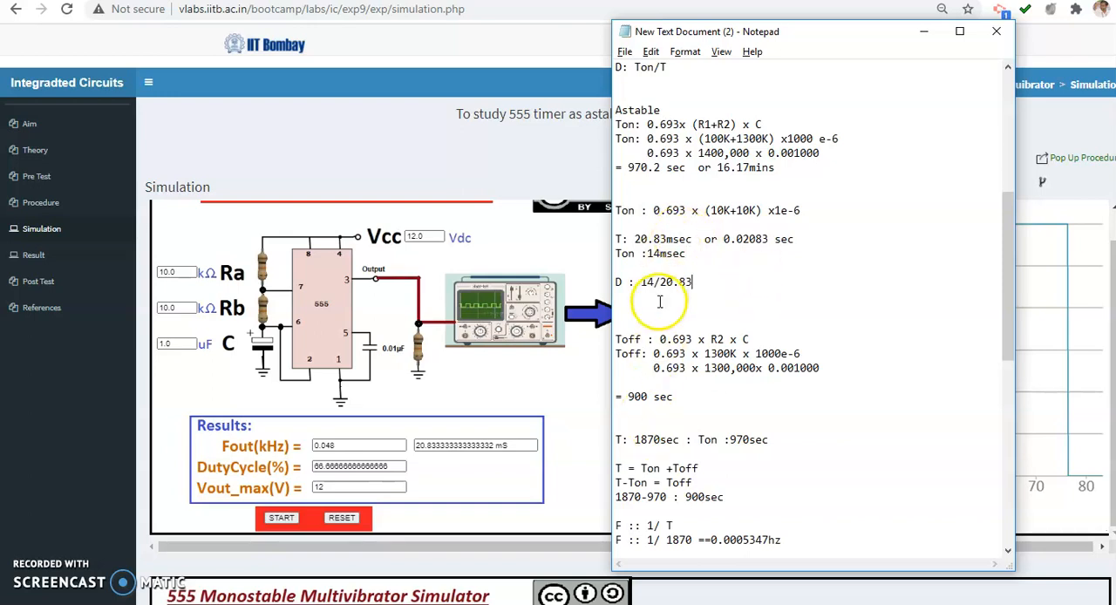
# Compute 14 ÷ 20.83 in Calculator, append ":67.2%" to the duty cycle line in Notepad, and minimize Calculator
pyautogui.hotkey('alt', 'Tab')
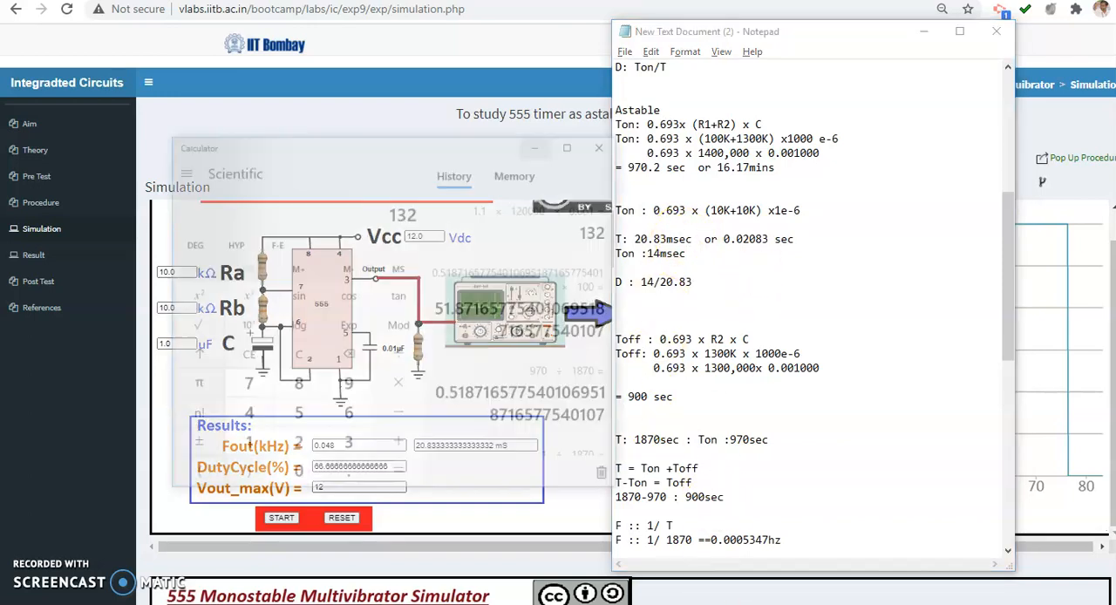
pyautogui.press('Escape')
pyautogui.write('14/20.83')
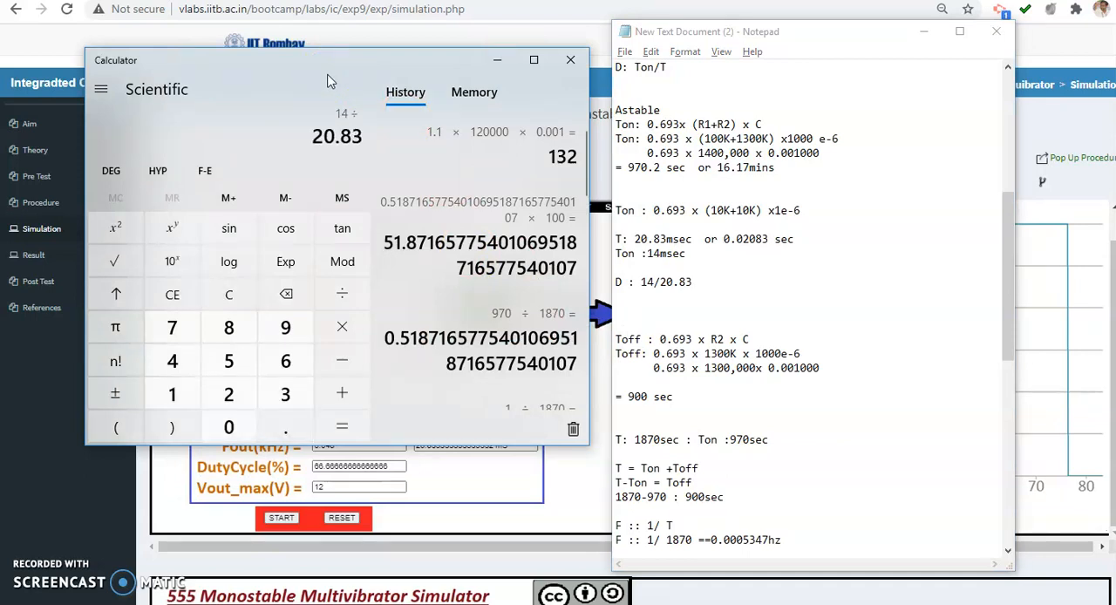
pyautogui.press('Return')
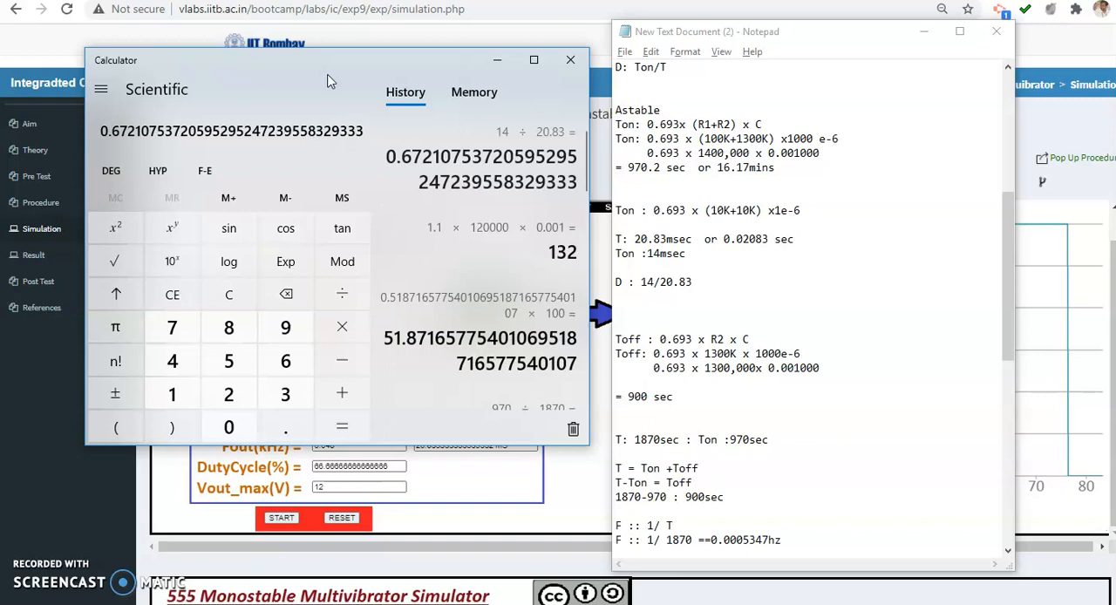
pyautogui.click(758, 281)
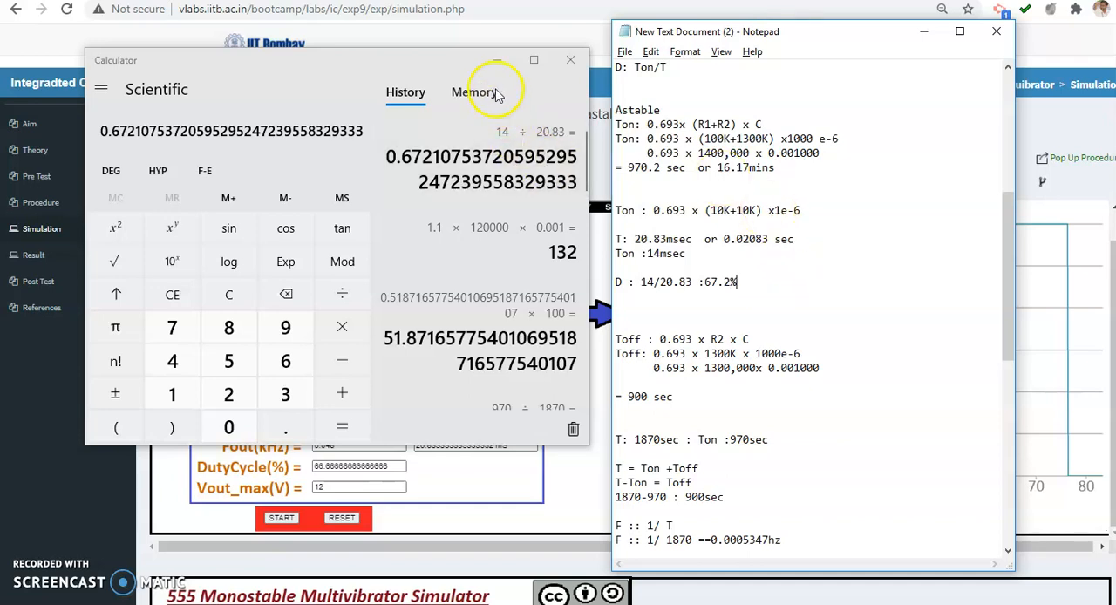
pyautogui.click(500, 59)
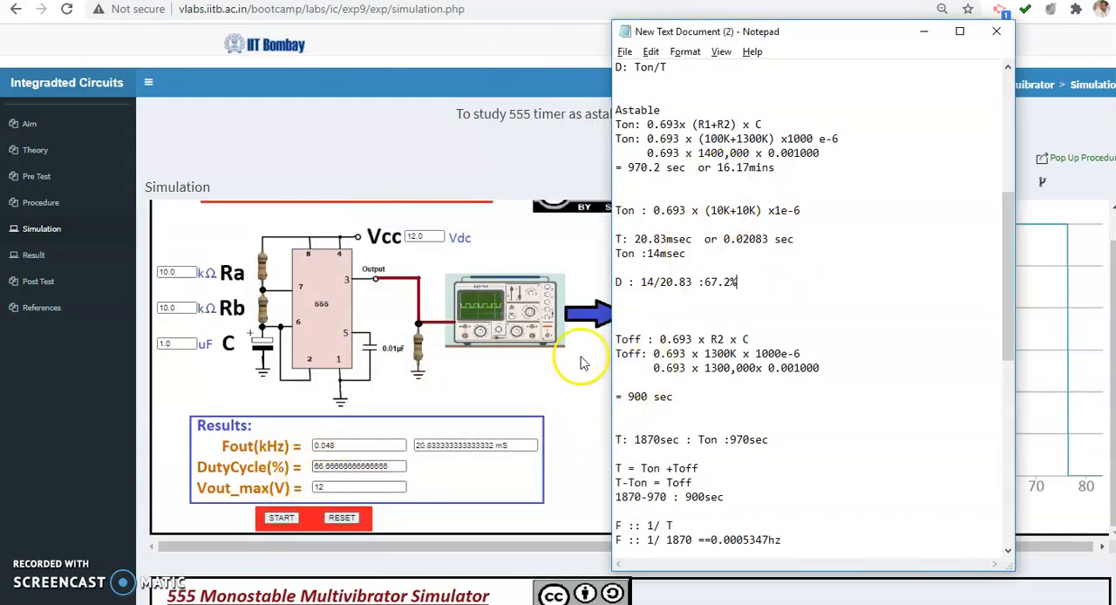
# Add the observation table heading "R1 R2 C F T Dutycycle Ton Toff" below the duty cycle line in the Notepad notes
pyautogui.press('Return')
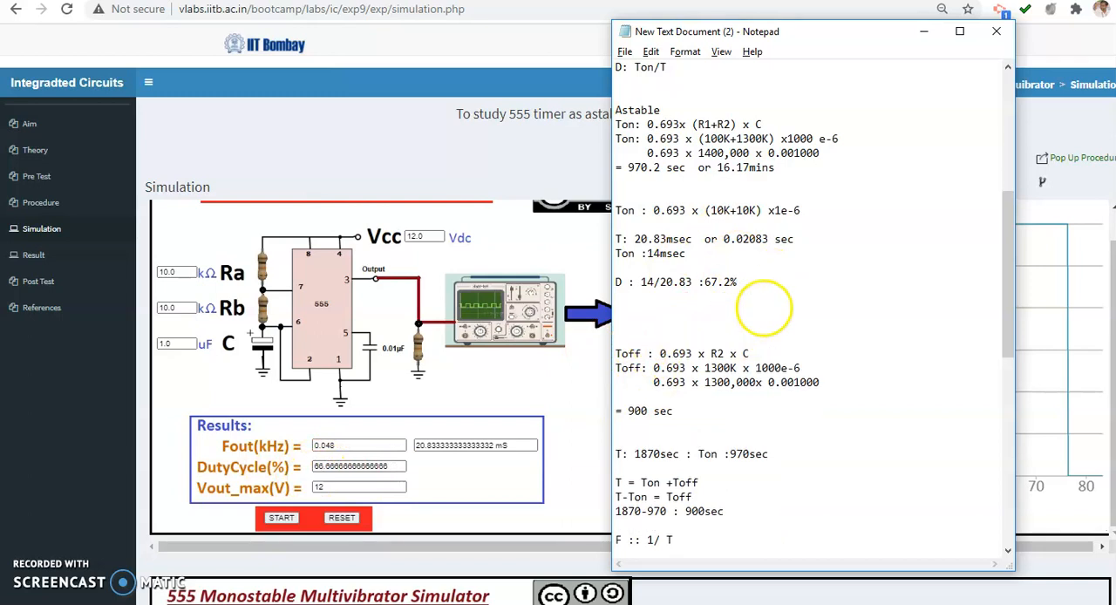
pyautogui.click(500, 162)
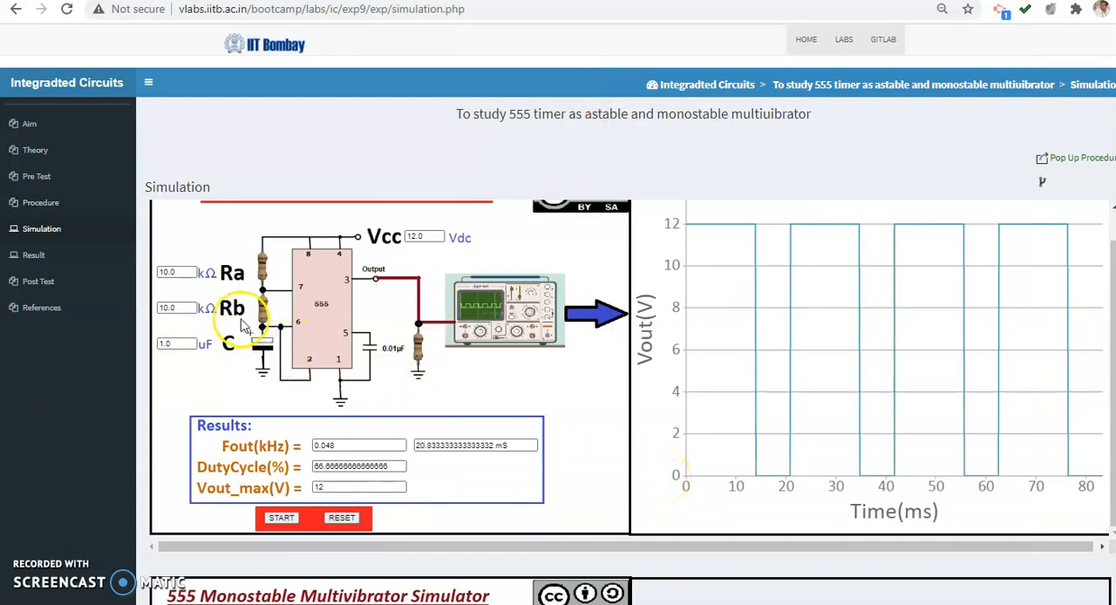
pyautogui.click(166, 273)
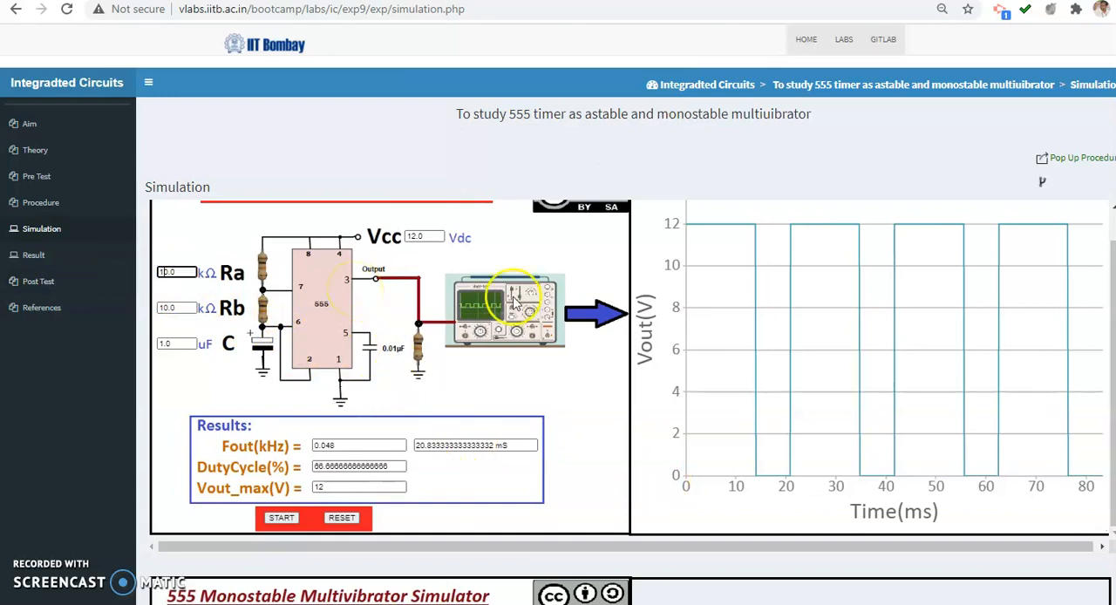
pyautogui.hotkey('alt', 'Tab')
pyautogui.click(743, 316)
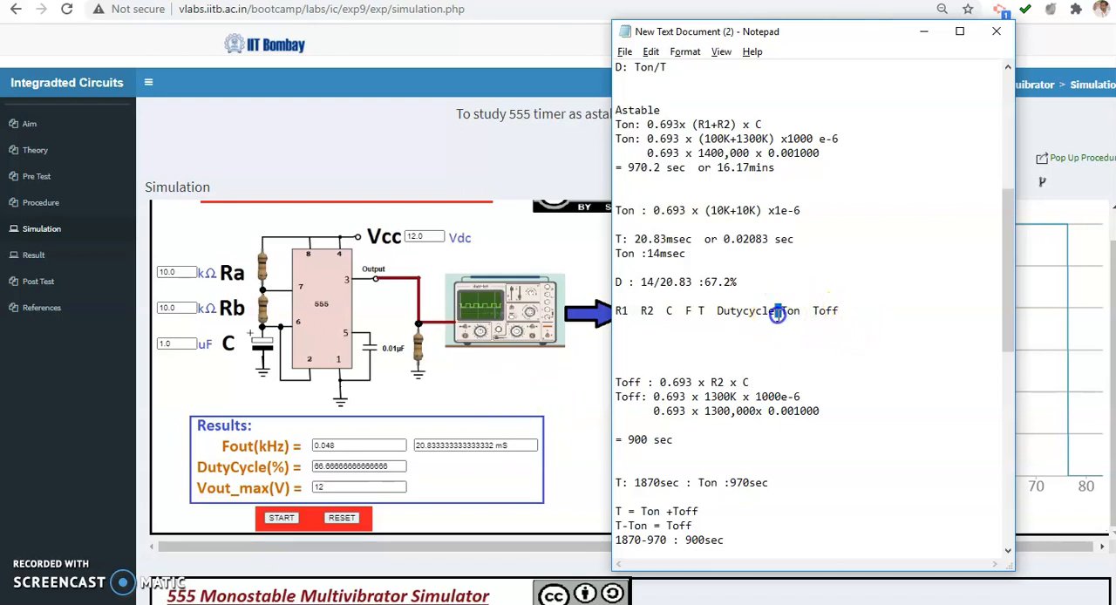
# Review the table heading in the notes, highlighting the columns from R1 through Dutycycle and the Ton and Toff columns
pyautogui.moveTo(782, 311); pyautogui.dragTo(602, 311)
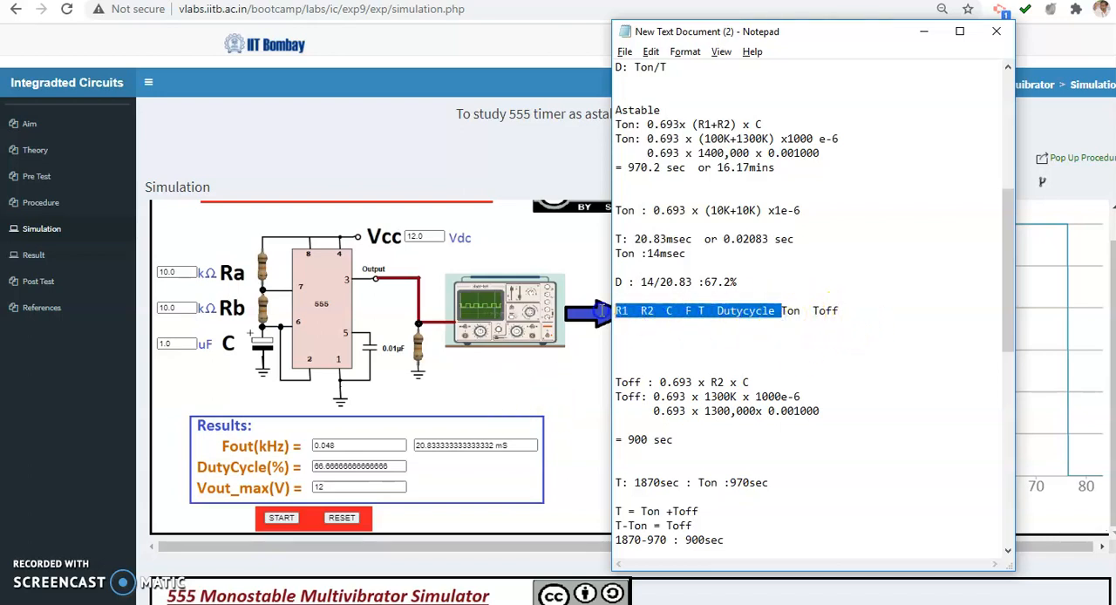
pyautogui.click(777, 333)
pyautogui.moveTo(775, 311); pyautogui.dragTo(615, 301)
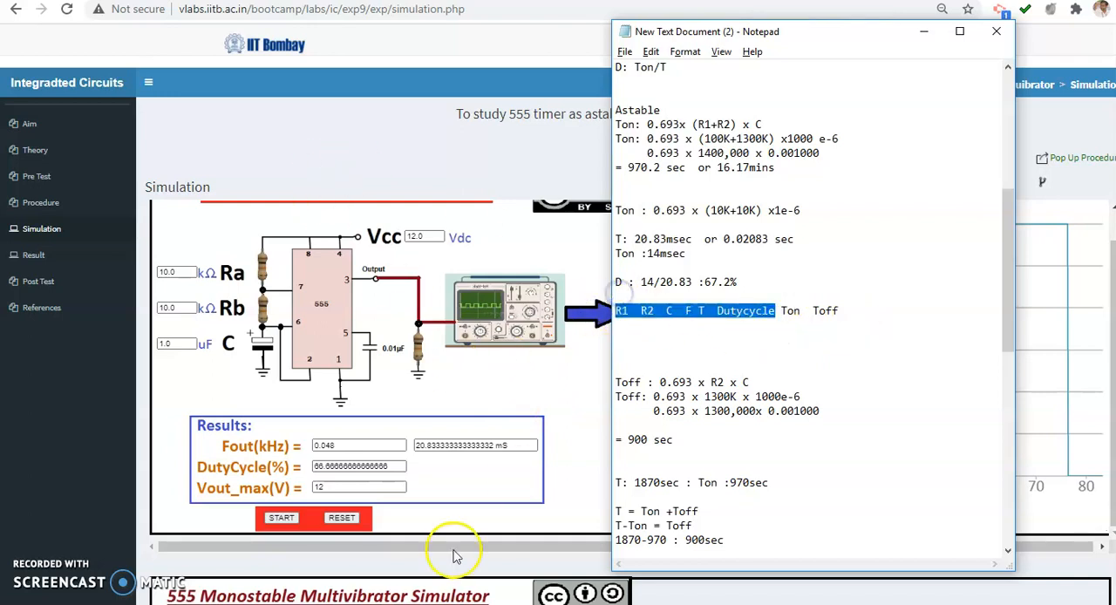
pyautogui.doubleClick(790, 311)
pyautogui.click(840, 312)
pyautogui.moveTo(840, 311); pyautogui.dragTo(783, 313)
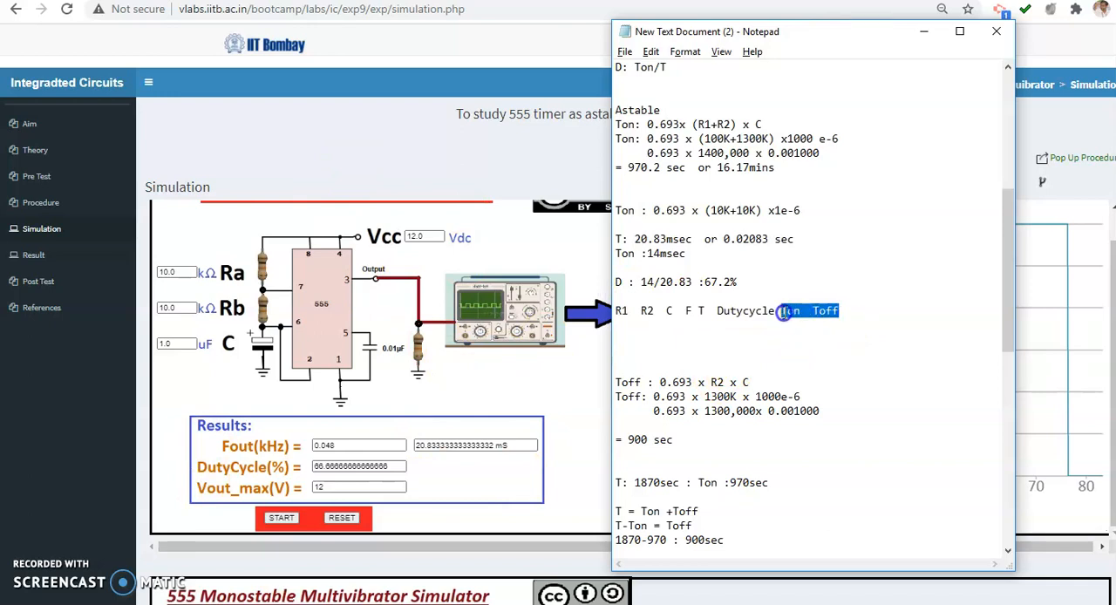
pyautogui.doubleClick(790, 311)
pyautogui.click(800, 312)
pyautogui.hotkey('shift', 'Home')
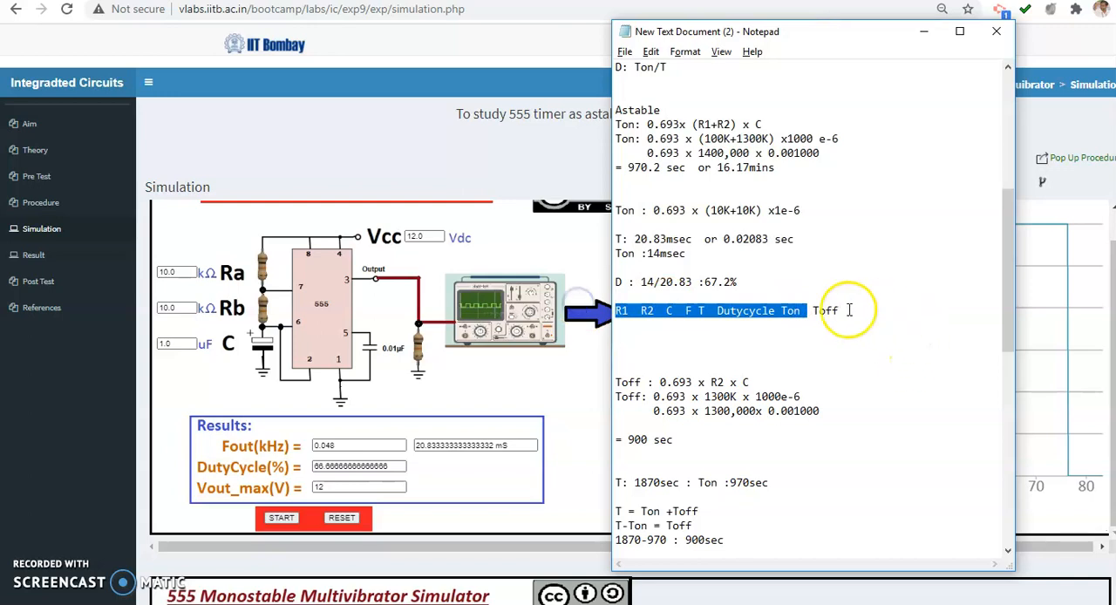
pyautogui.doubleClick(828, 312)
# Add the relations "T : Ton+Toff" and "T-Ton :Toff" below the table heading in the notes
pyautogui.click(809, 339)
pyautogui.press('Return')
pyautogui.press('Return')
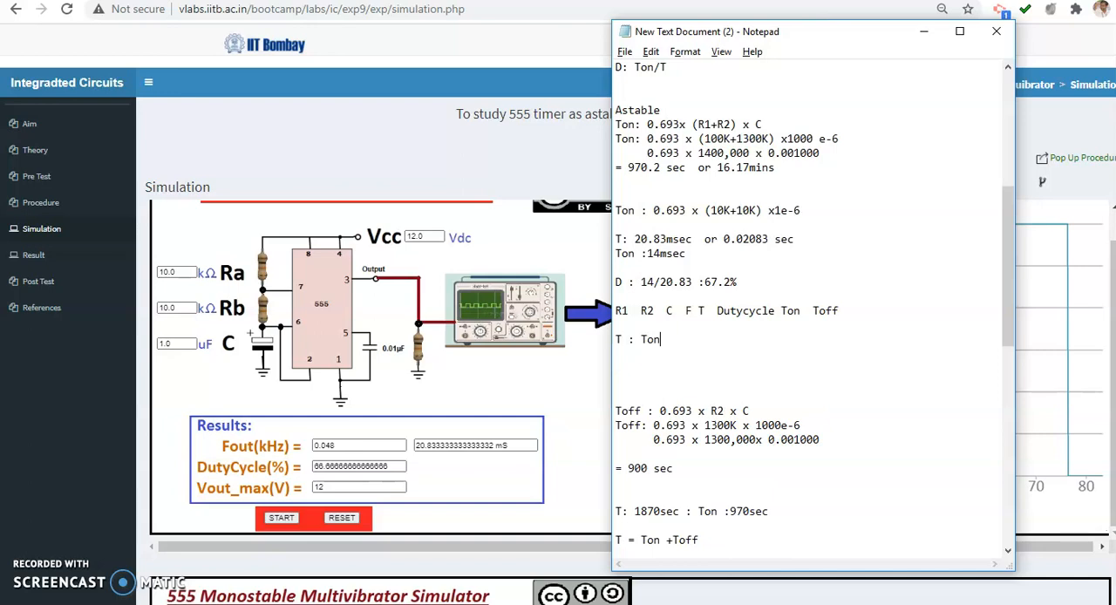
pyautogui.press('Return')
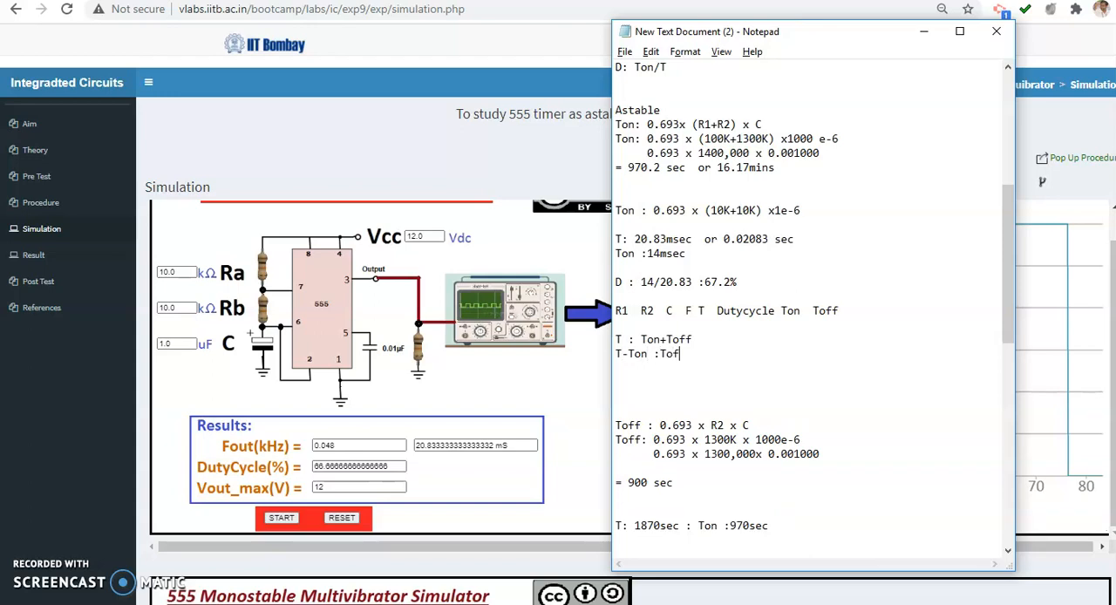
# Minimize Notepad, set Ra to 20 kΩ in the astable simulator, run it and inspect the output pulses on the graph
pyautogui.click(923, 30)
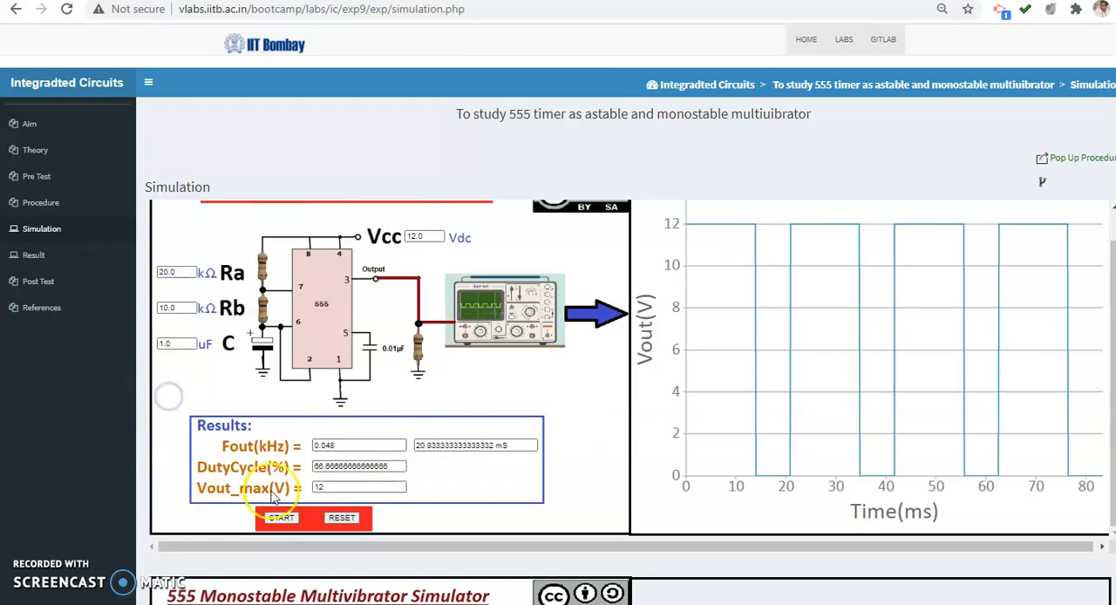
pyautogui.click(281, 519)
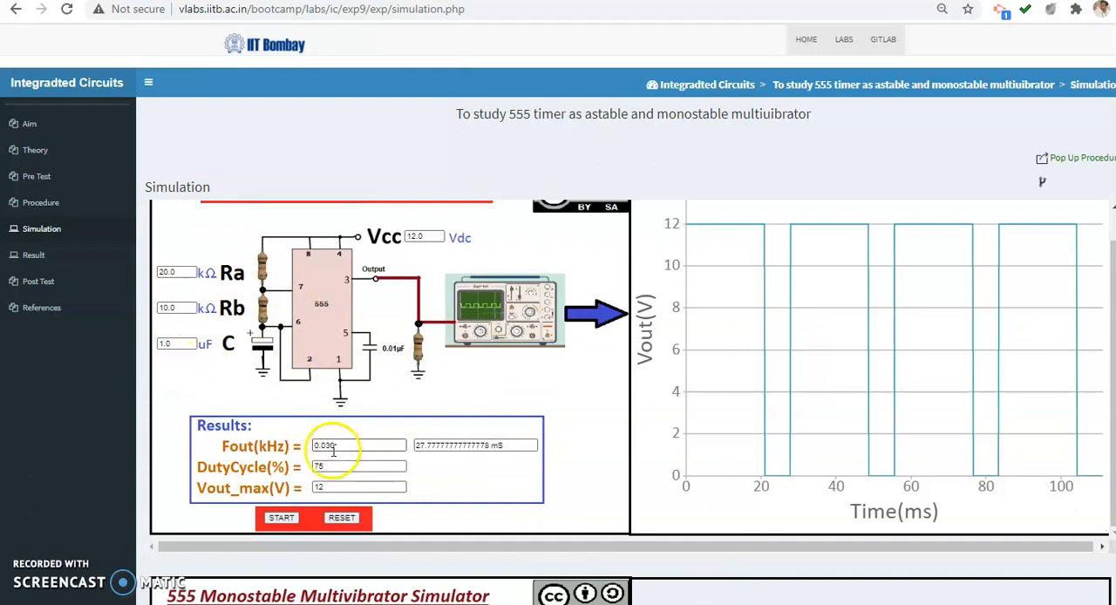
pyautogui.moveTo(898, 476)
pyautogui.moveTo(790, 482)
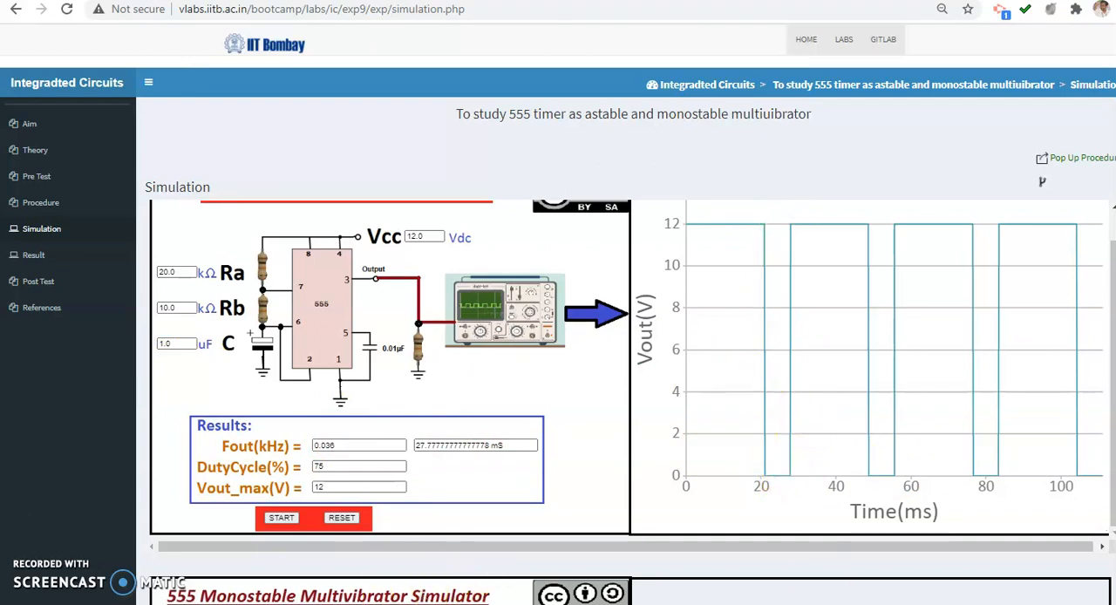
# Set Ra to 30 kΩ in the astable simulator and rerun the simulation
pyautogui.click(166, 309)
pyautogui.click(164, 267)
pyautogui.moveTo(164, 268); pyautogui.dragTo(134, 274)
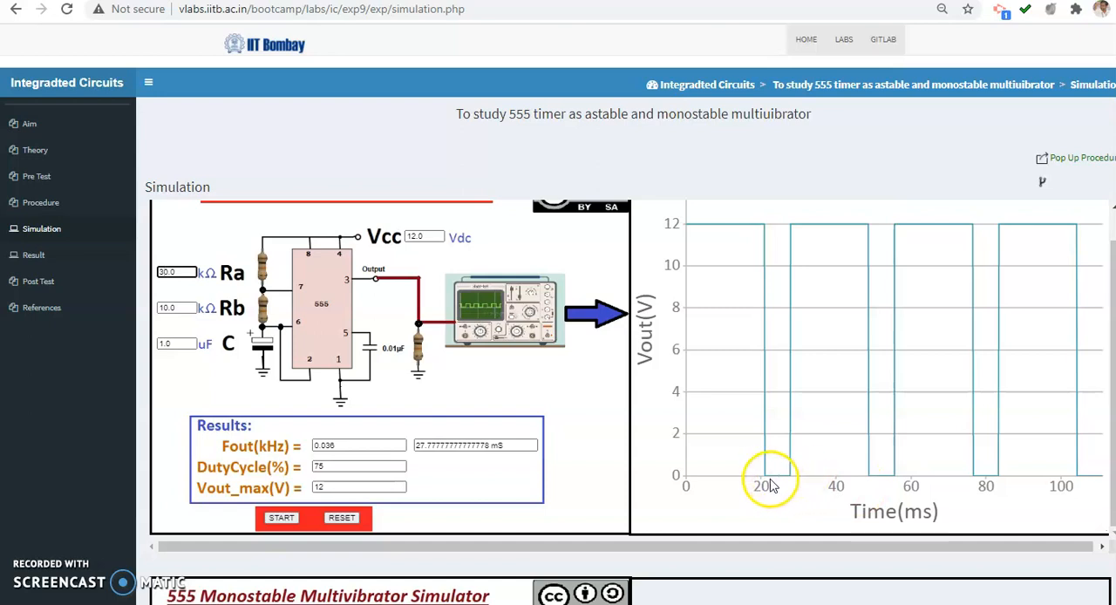
pyautogui.click(392, 397)
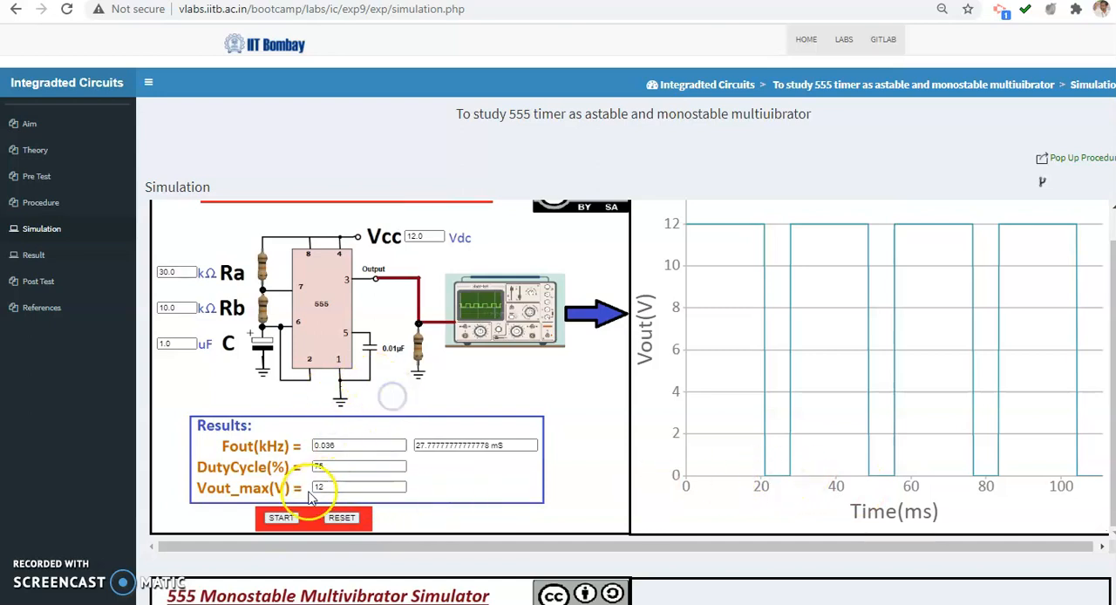
pyautogui.click(281, 518)
pyautogui.moveTo(776, 477)
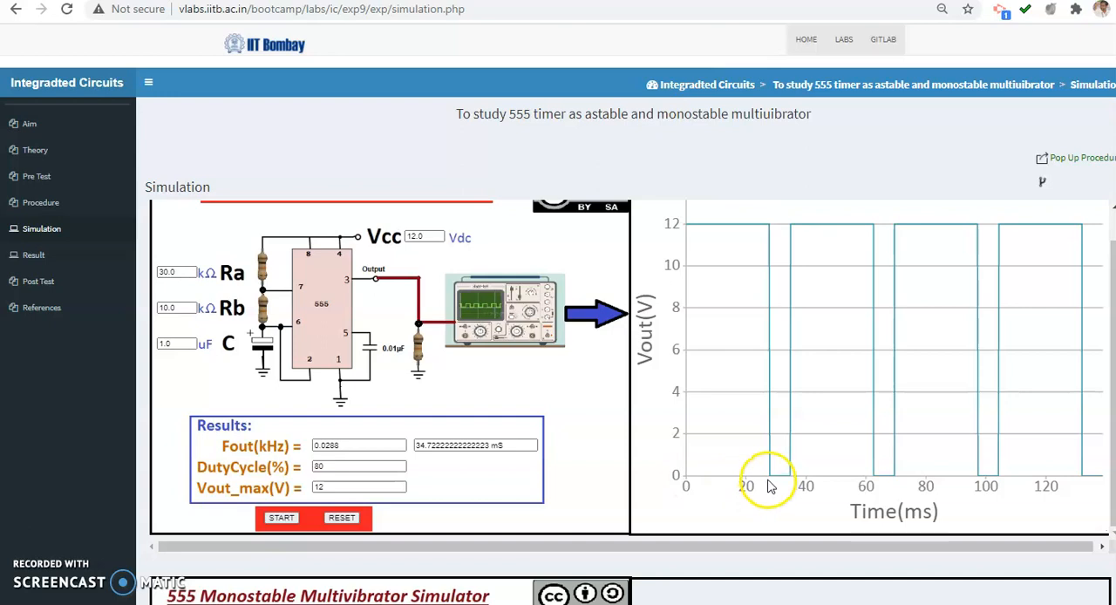
# Run the astable simulation with Rb set to 20 kΩ, and again with Rb set to 30 kΩ
pyautogui.click(165, 309)
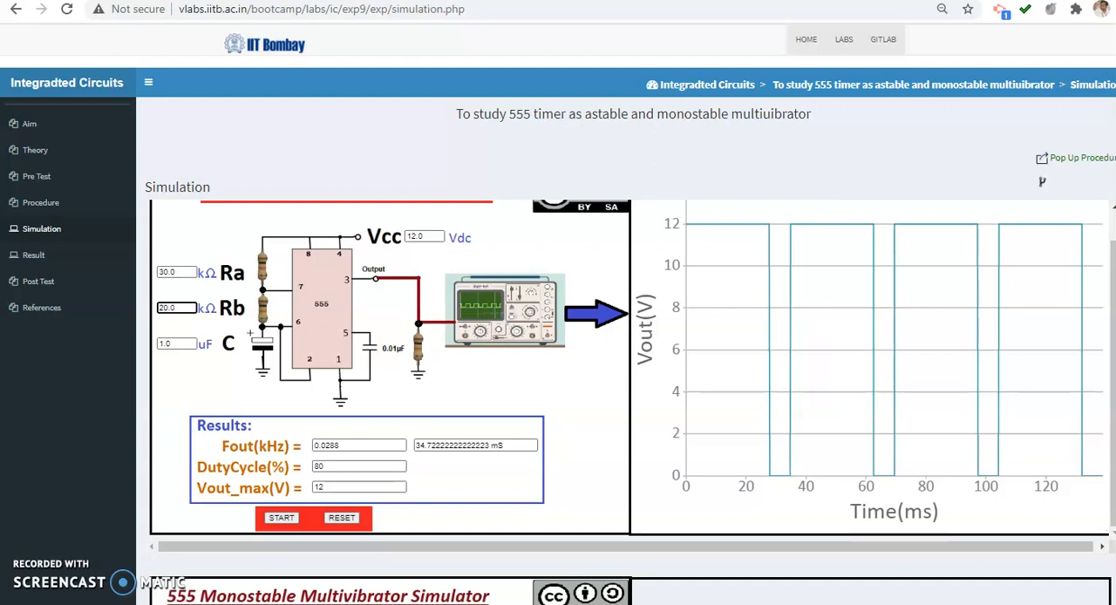
pyautogui.click(280, 519)
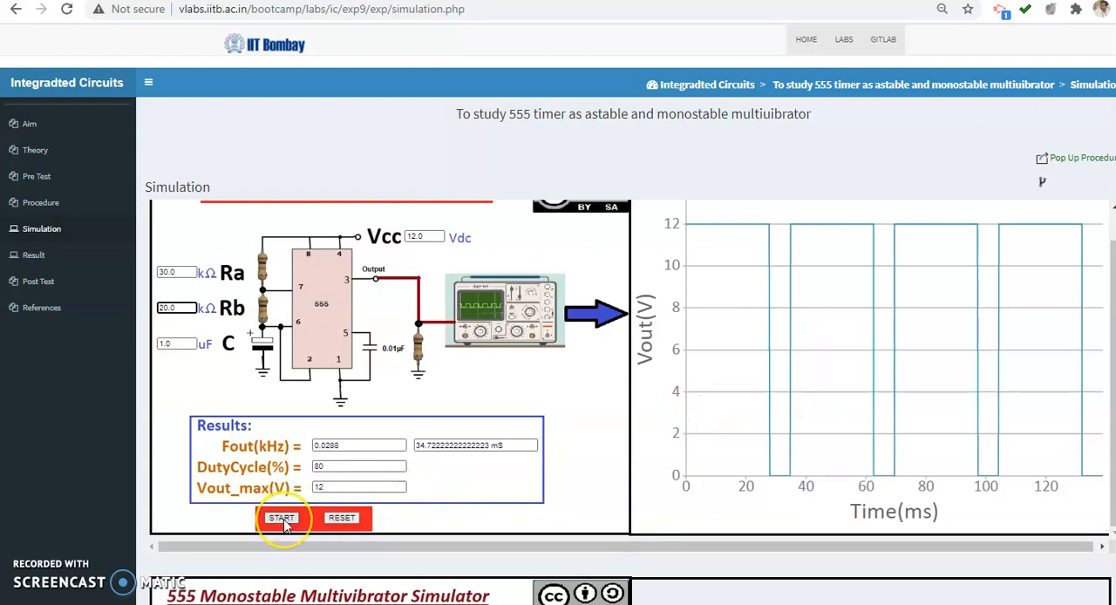
pyautogui.click(282, 520)
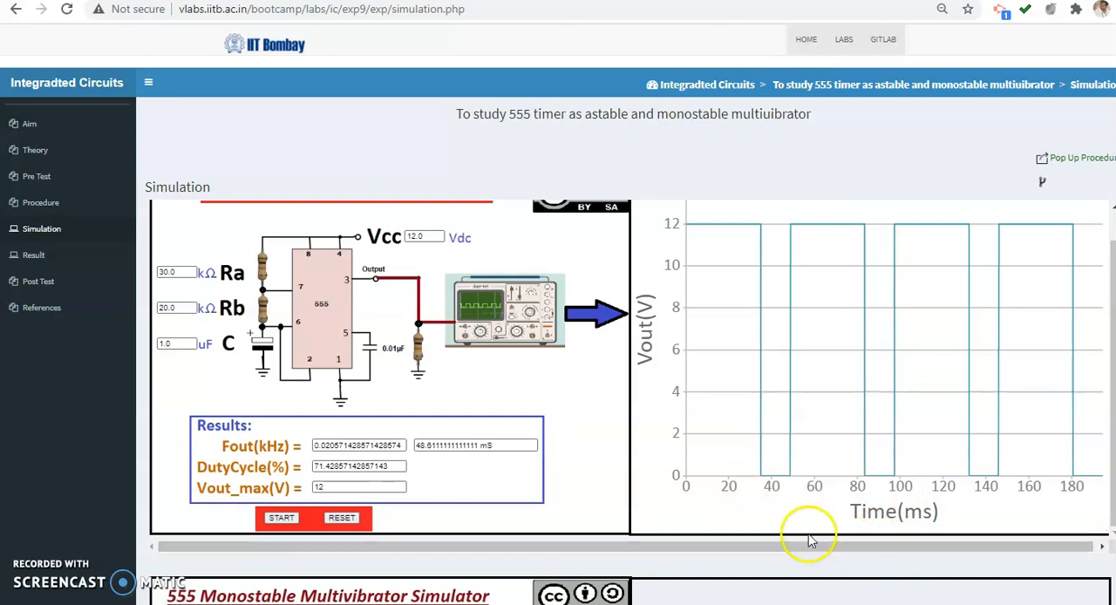
pyautogui.click(158, 308)
pyautogui.click(281, 518)
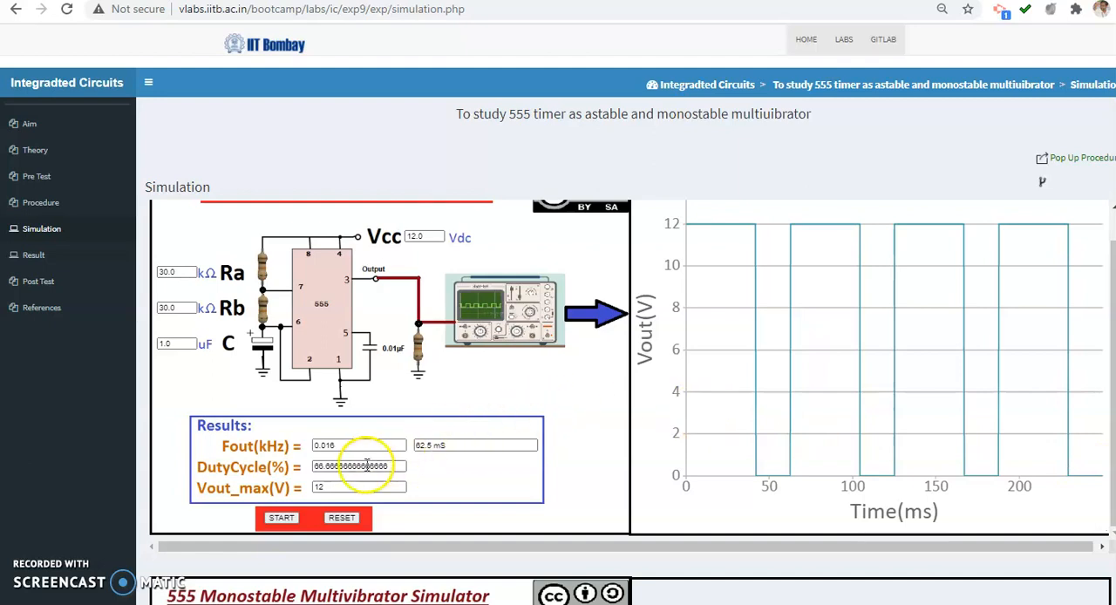
# Run the astable simulation with C set to 100 uF, and again with 200 uF, and check the resulting period
pyautogui.click(166, 343)
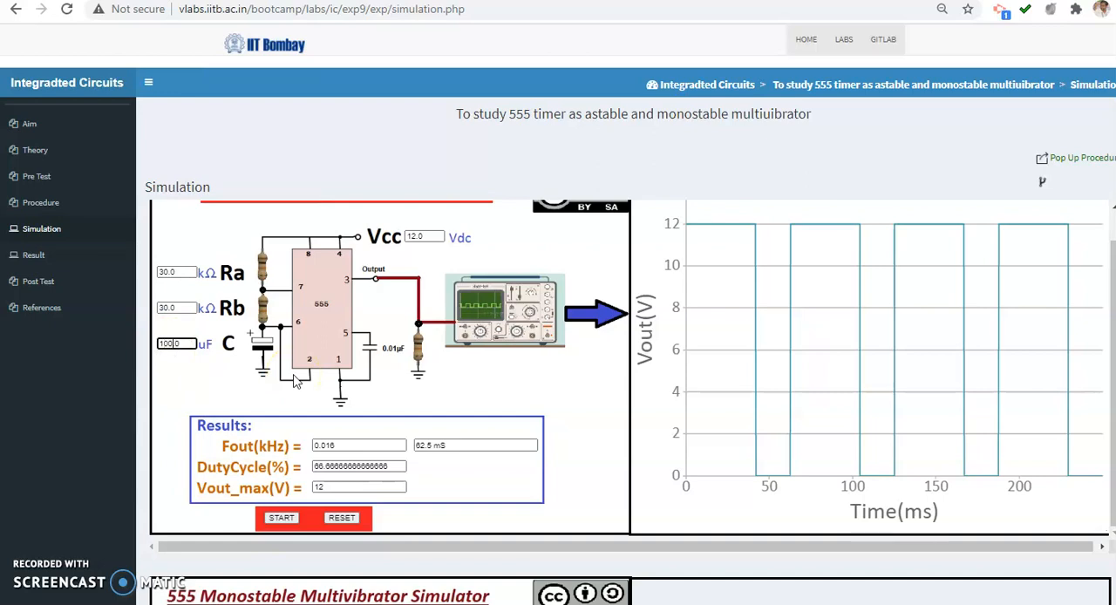
pyautogui.click(281, 518)
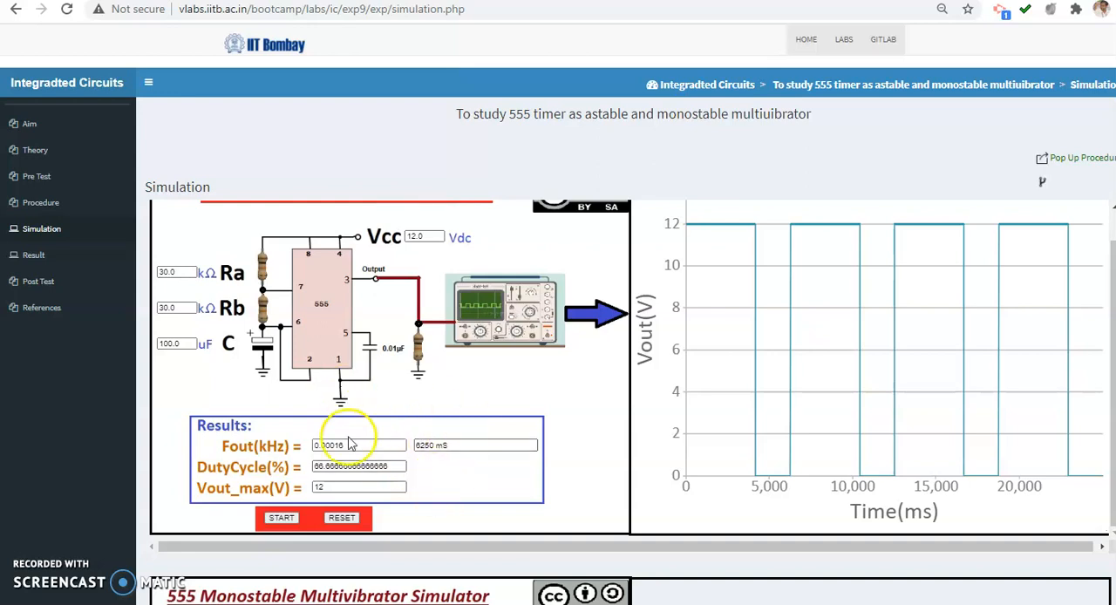
pyautogui.moveTo(164, 345); pyautogui.dragTo(124, 358)
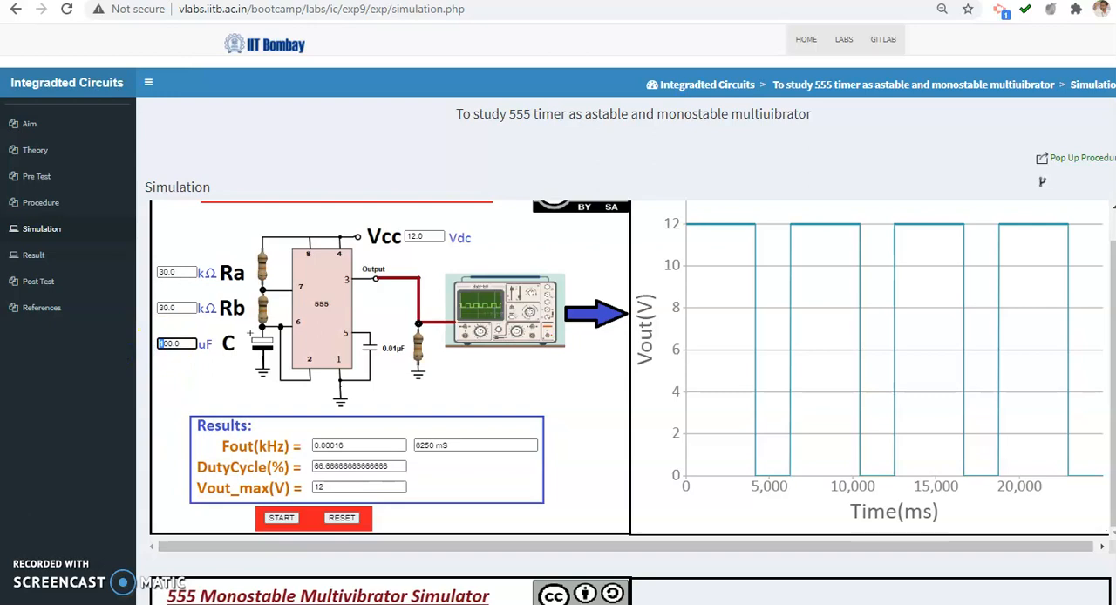
pyautogui.click(279, 523)
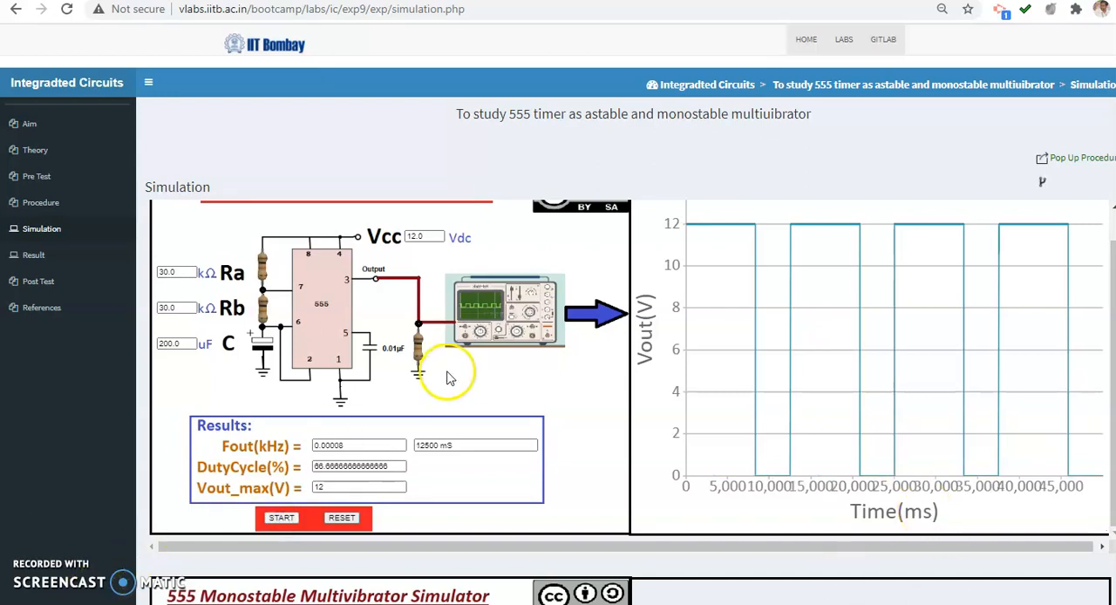
pyautogui.click(411, 447)
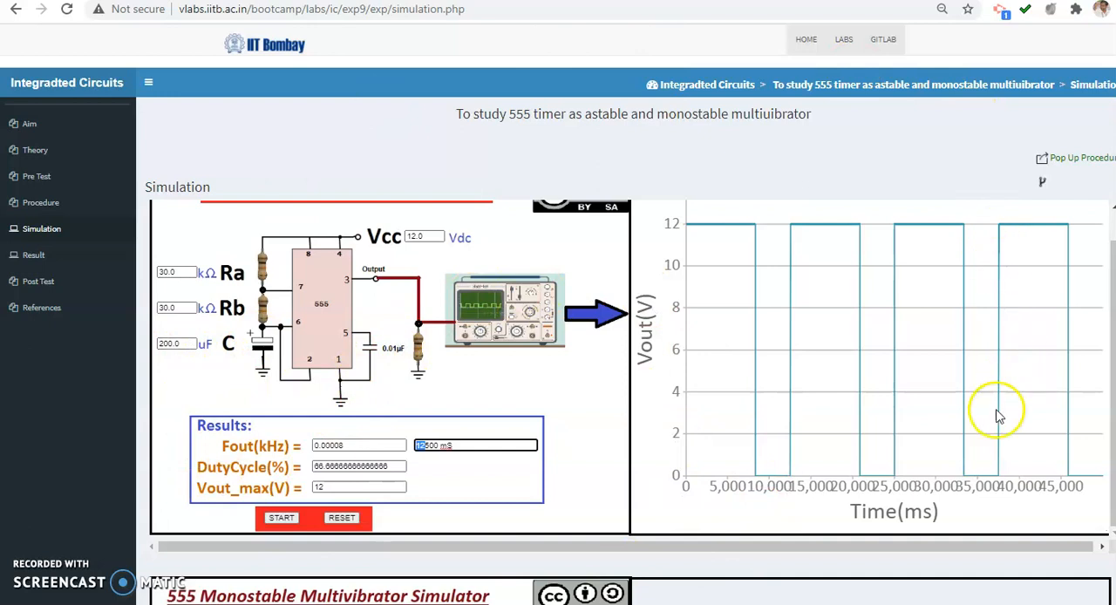
# Run the 555 Monostable Multivibrator Simulator with its preset component and input values
pyautogui.scroll(1, 553, 231)
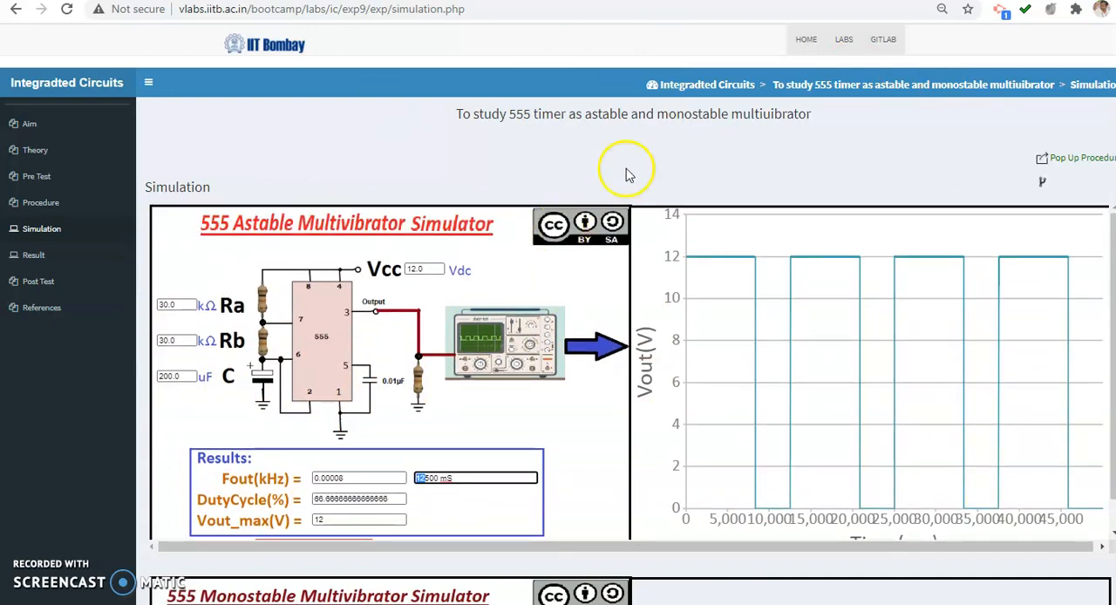
pyautogui.scroll(-4, 463, 438)
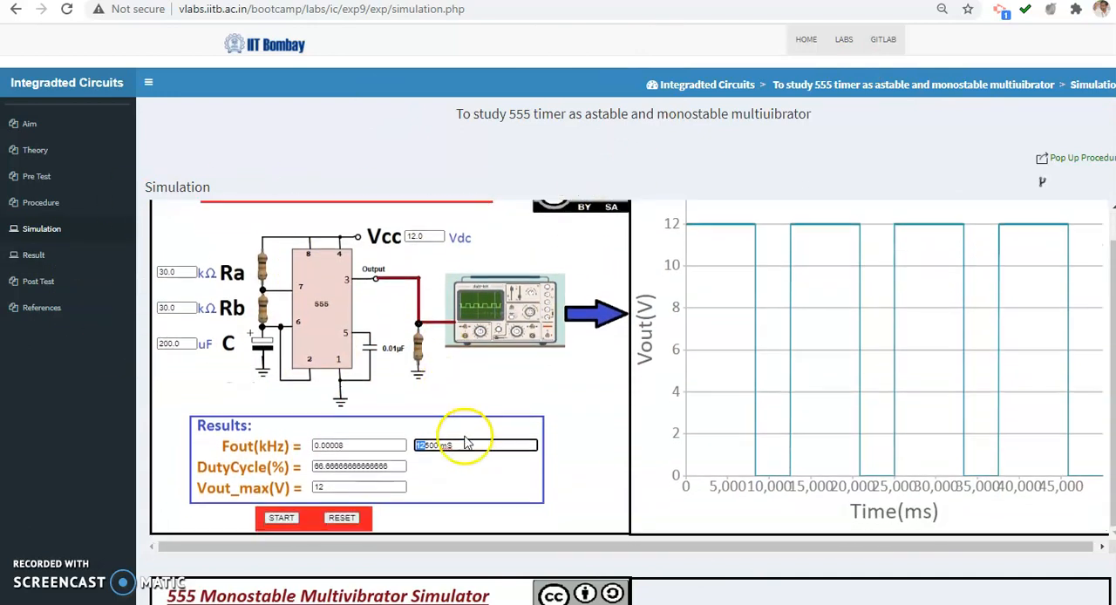
pyautogui.scroll(-4, 575, 441)
pyautogui.scroll(1, 575, 442)
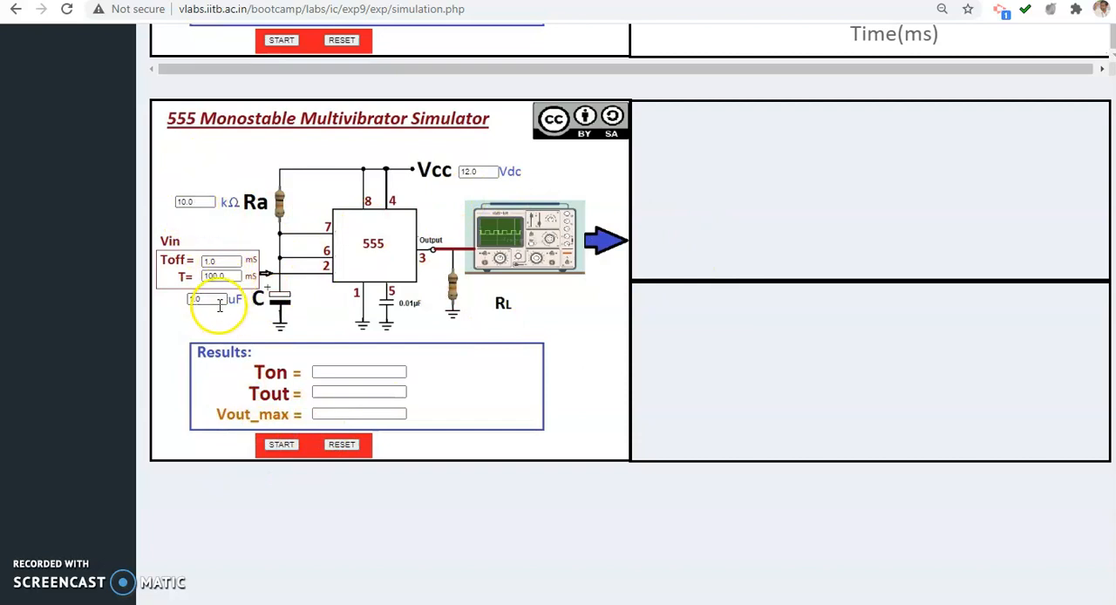
pyautogui.click(280, 446)
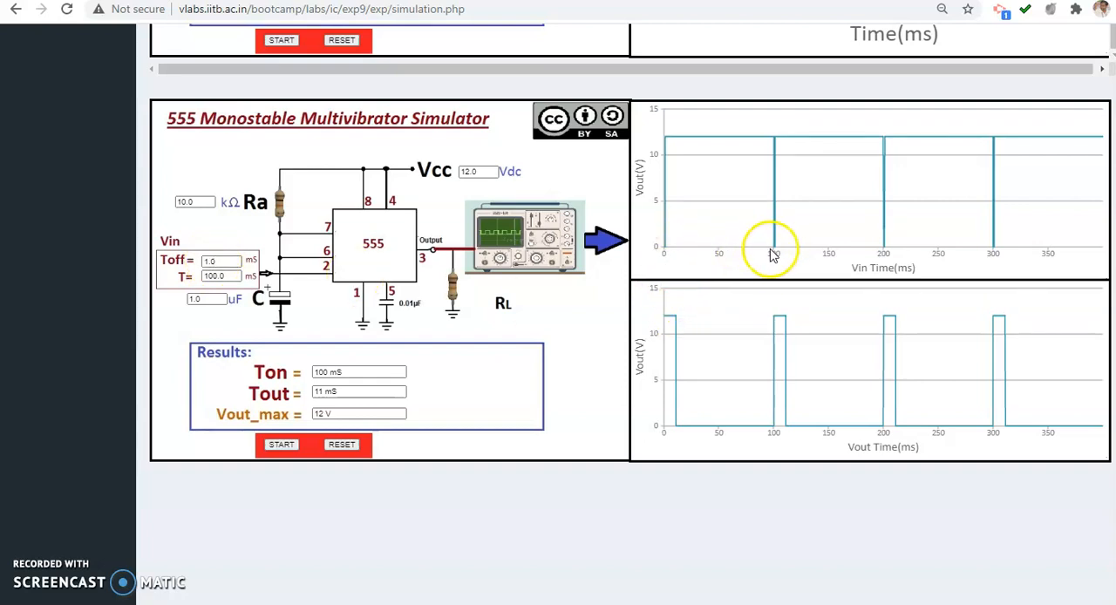
# Set the monostable input's Toff to 10 ms, rerun the simulation and inspect the output pulse width on the graph
pyautogui.click(207, 260)
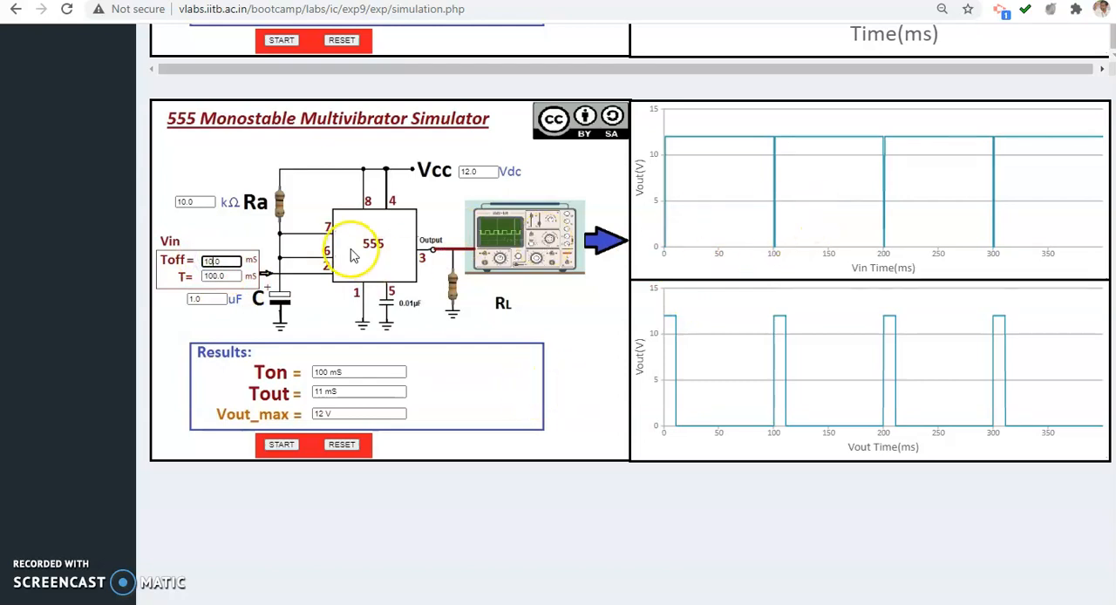
pyautogui.click(284, 446)
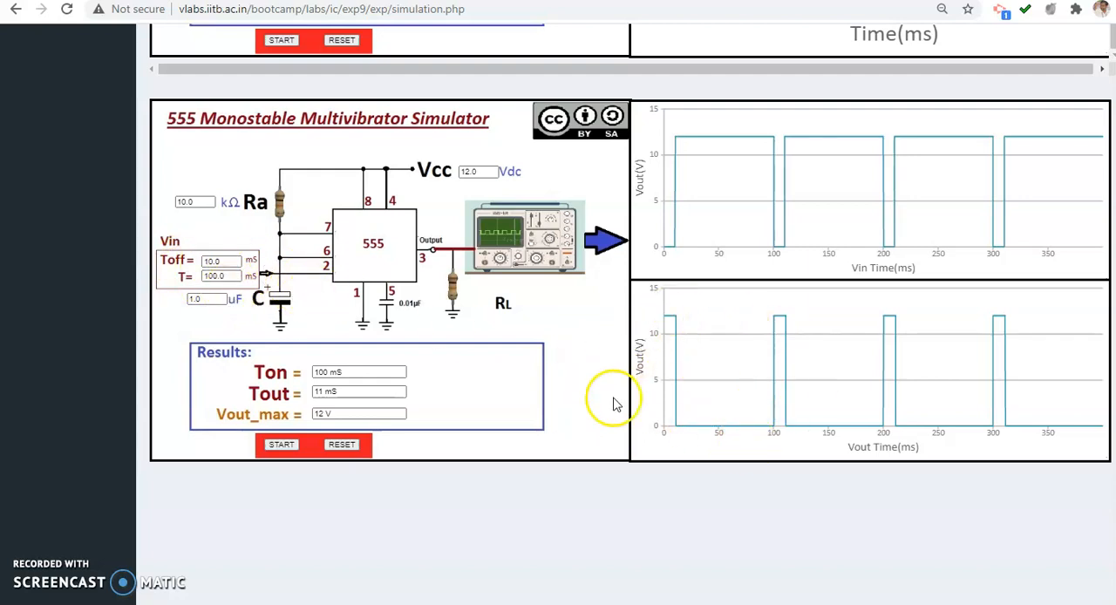
pyautogui.moveTo(668, 322)
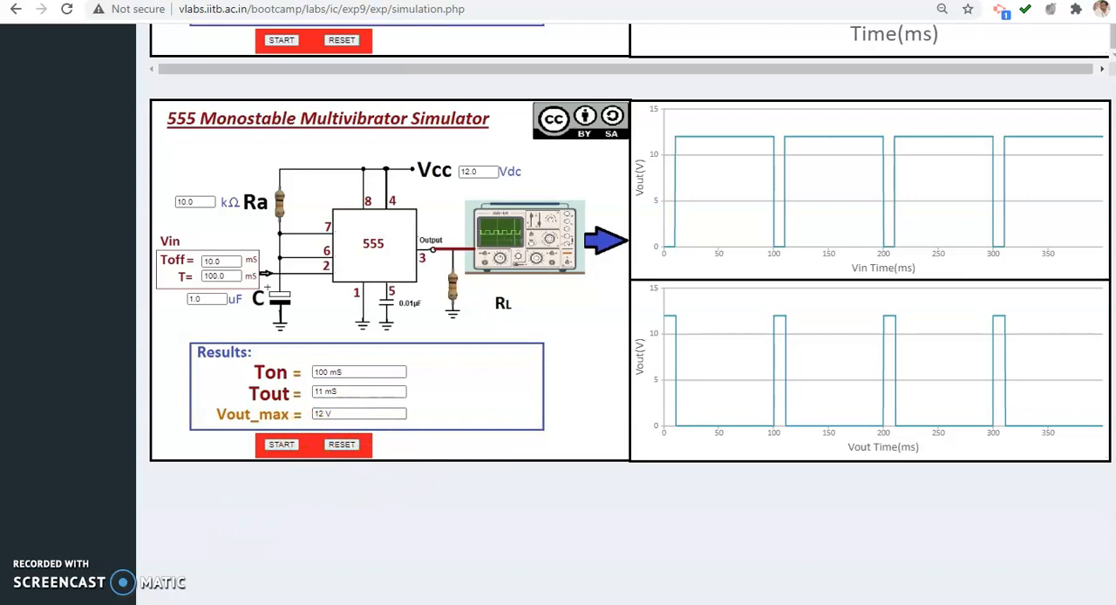
# Compute the monostable pulse width as 1.1 × 10000 × 0.000001 in Calculator, and minimize Calculator
pyautogui.click(691, 588)
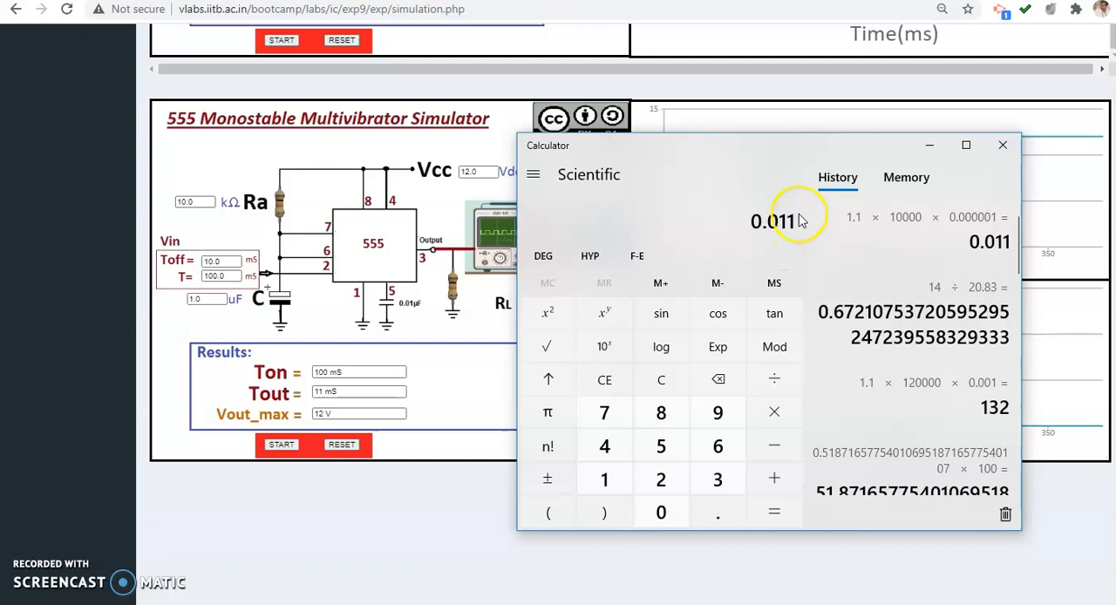
pyautogui.moveTo(778, 221); pyautogui.dragTo(800, 218)
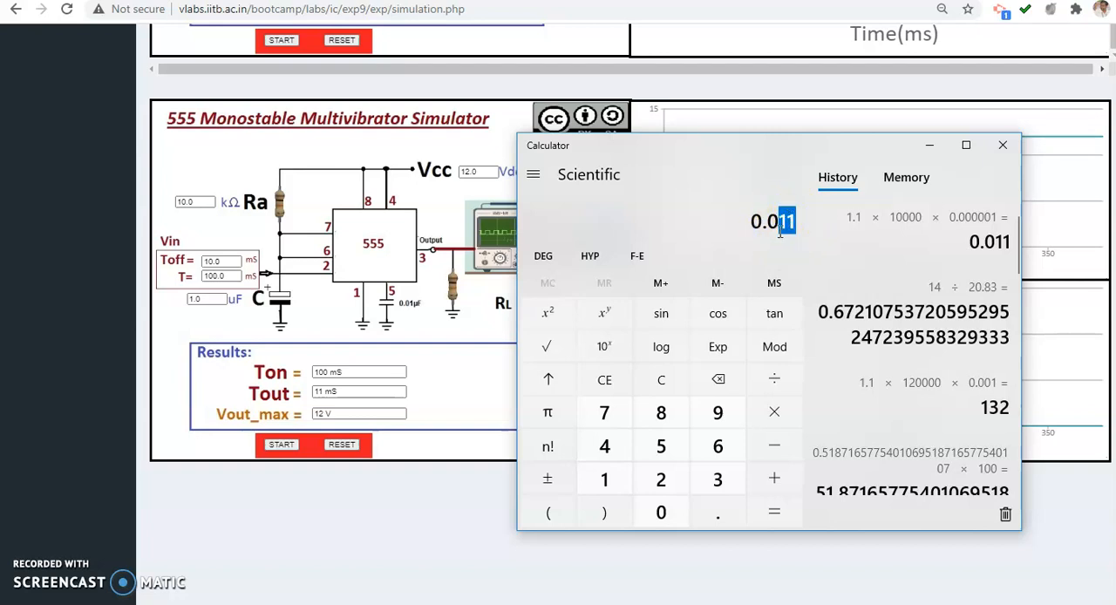
pyautogui.click(930, 144)
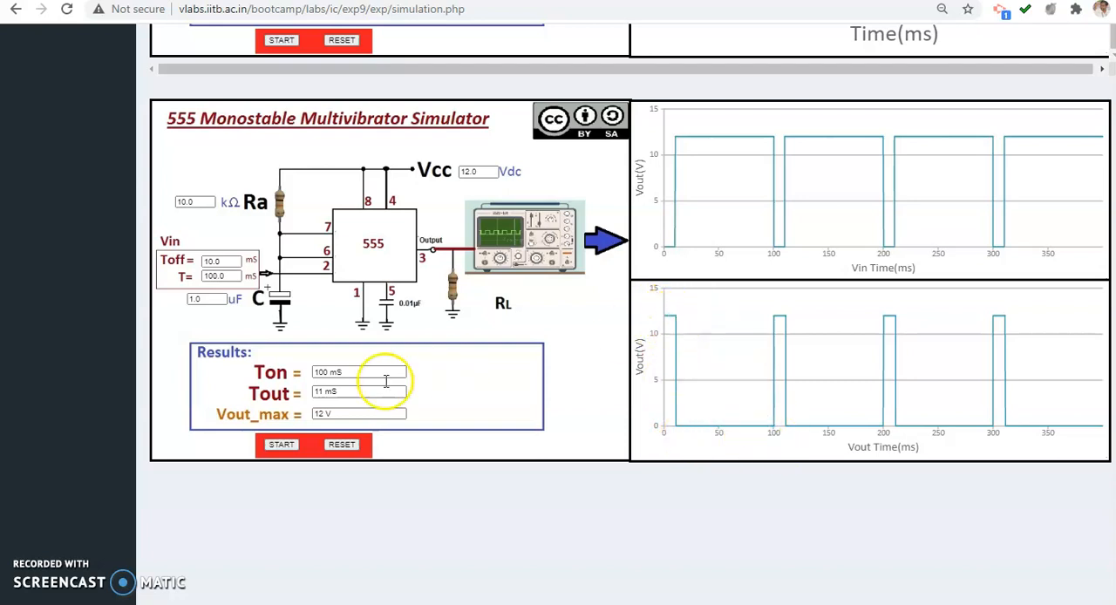
# Compare the simulator's Tout result and output graph with the pulse width computed in Calculator
pyautogui.tripleClick(335, 394)
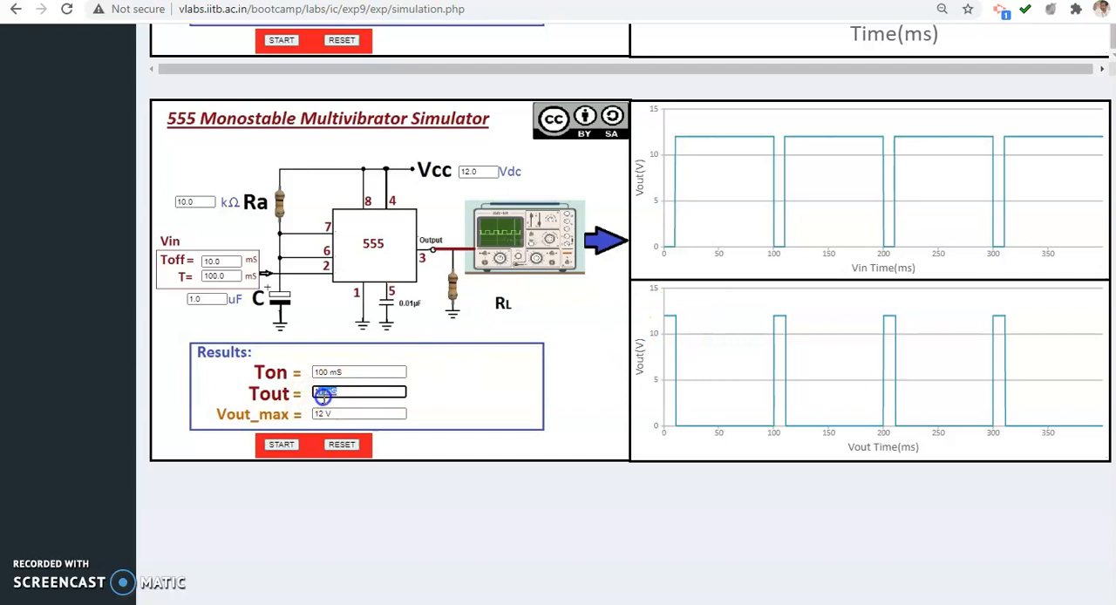
pyautogui.click(277, 397)
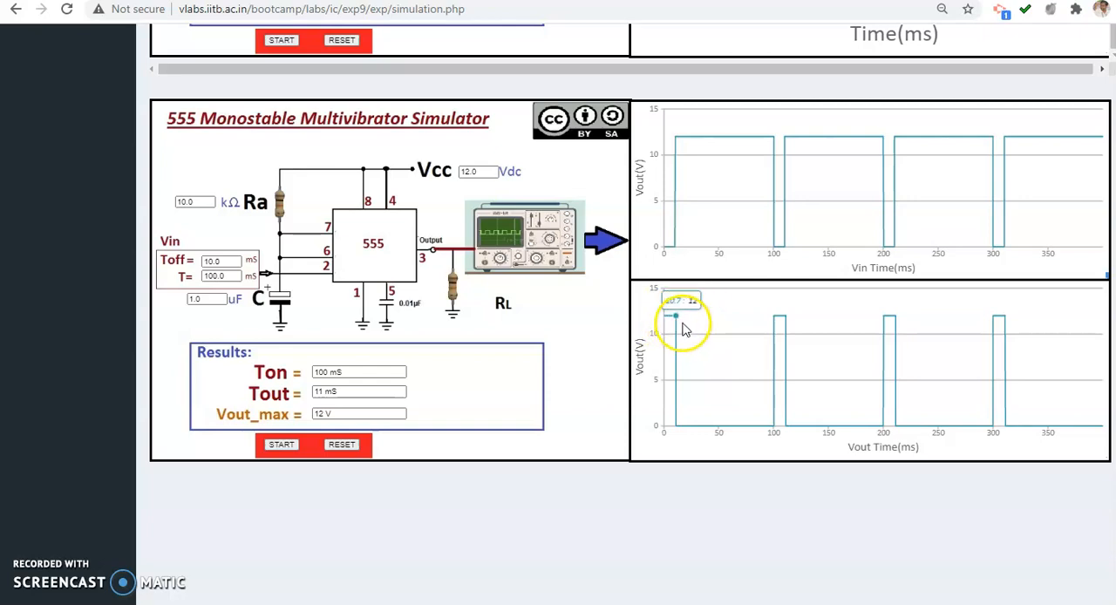
pyautogui.hotkey('alt', 'Tab')
pyautogui.moveTo(750, 145); pyautogui.dragTo(707, 268)
pyautogui.click(895, 258)
pyautogui.hotkey('alt', 'Tab')
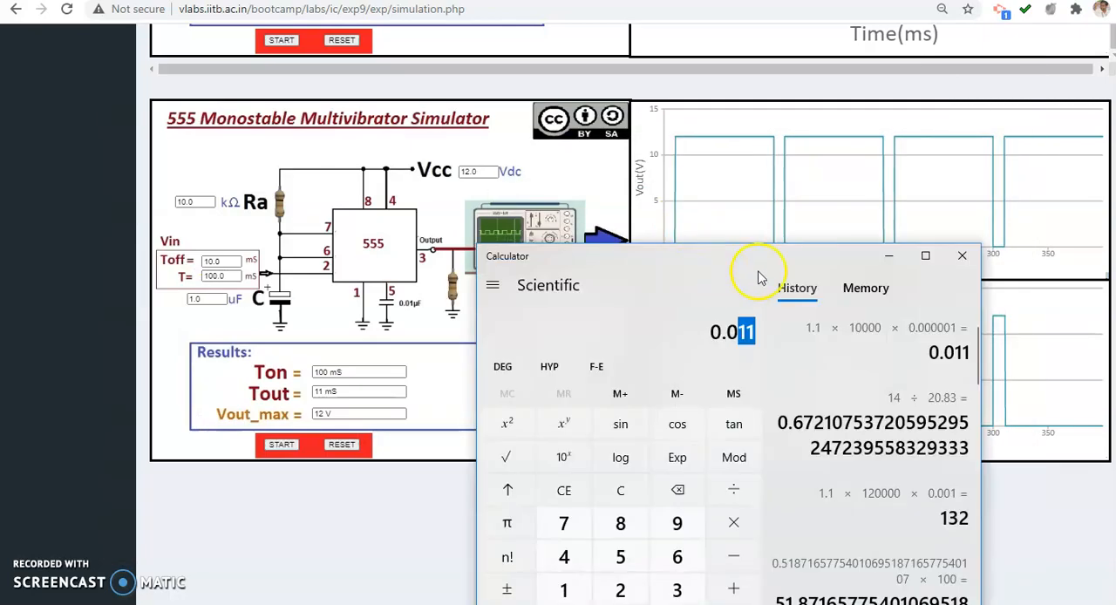
# Switch to the Notepad notes and start a table below the monostable calculation with the headings R, C and Output_LED_ON
pyautogui.hotkey('alt', 'Tab')
pyautogui.click(715, 604)
pyautogui.scroll(-9, 750, 419)
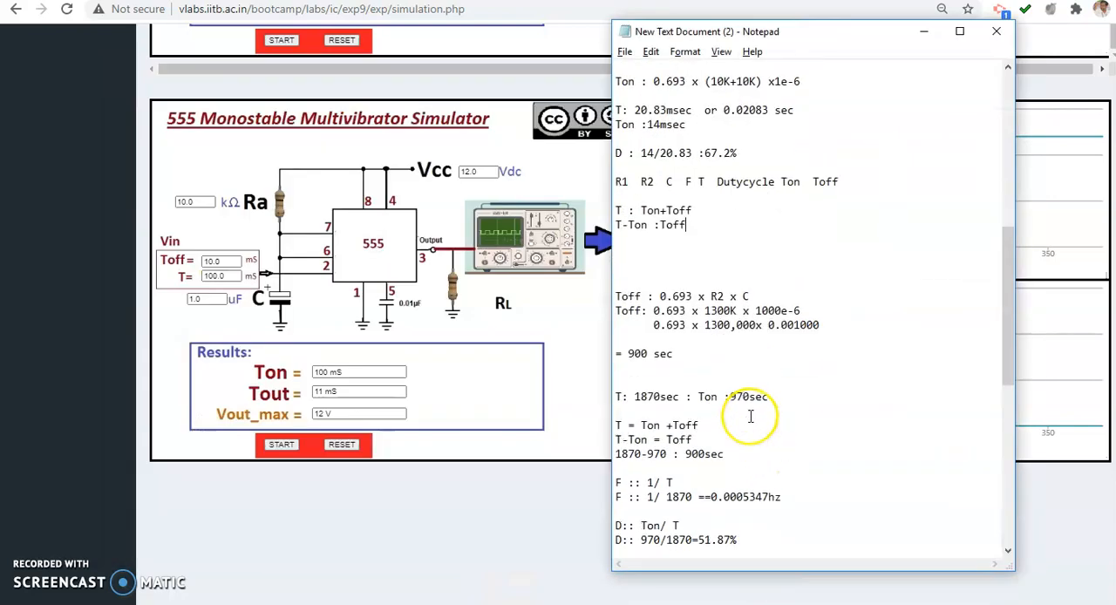
pyautogui.scroll(-5, 750, 416)
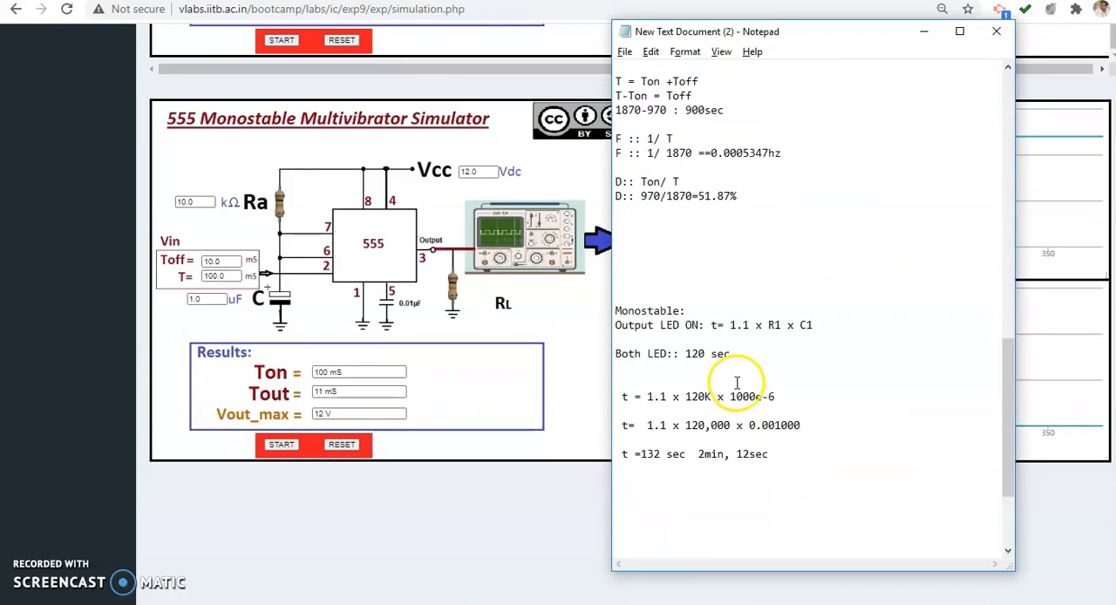
pyautogui.click(737, 366)
pyautogui.click(677, 378)
pyautogui.press('Return')
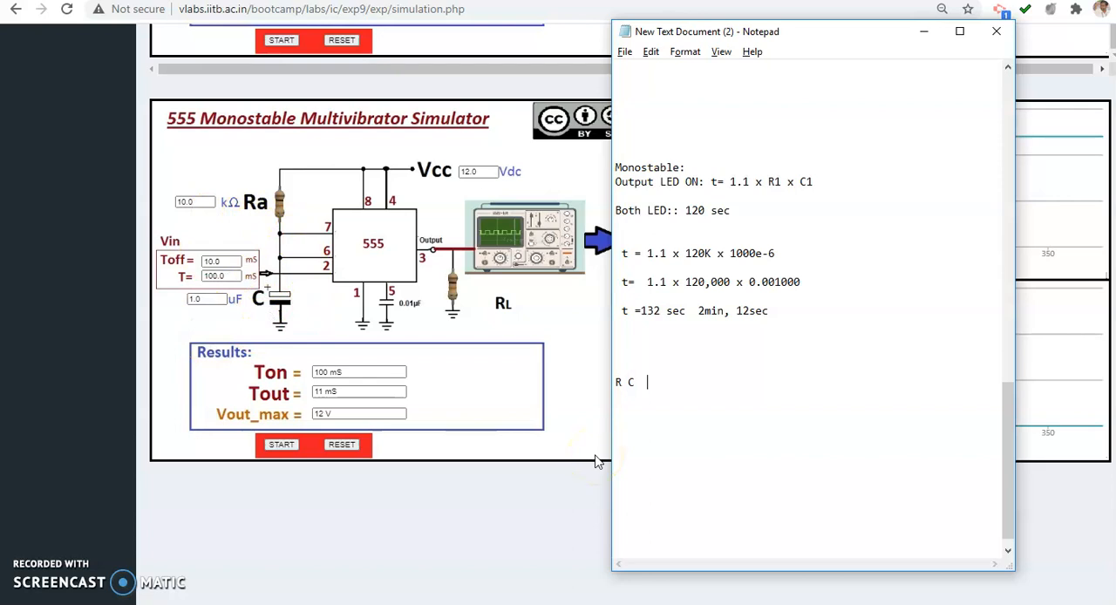
pyautogui.press('BackSpace')
pyautogui.press('BackSpace')
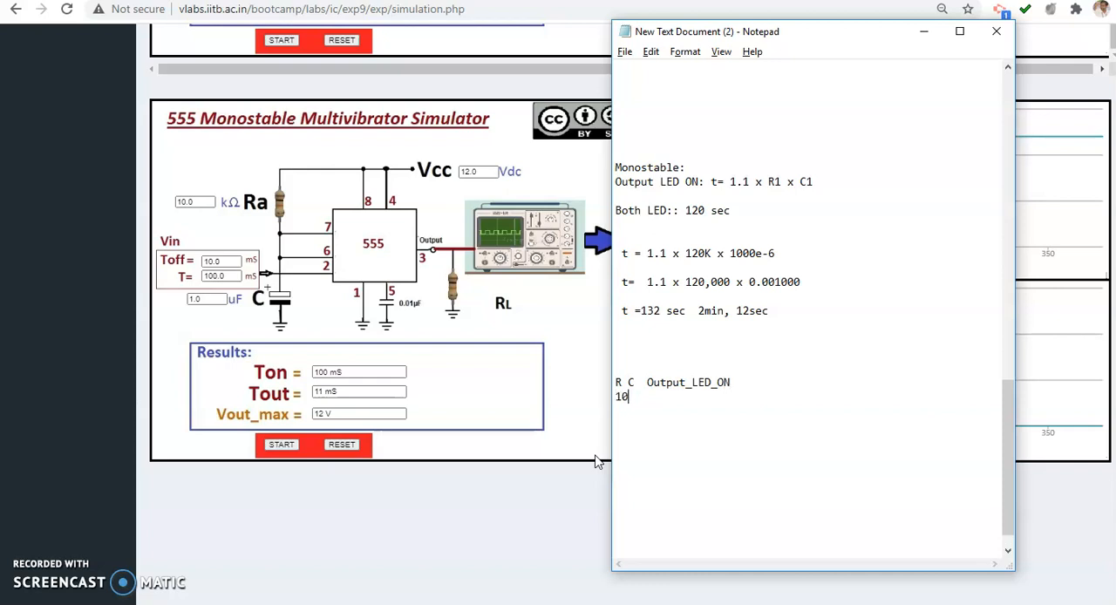
# Space out the table columns, extend the third heading to Output_LED_ON_time, enter the row 10K, 1e-6, 11ms, and return to the simulator
pyautogui.press('Tab')
pyautogui.press('Tab')
pyautogui.press('BackSpace')
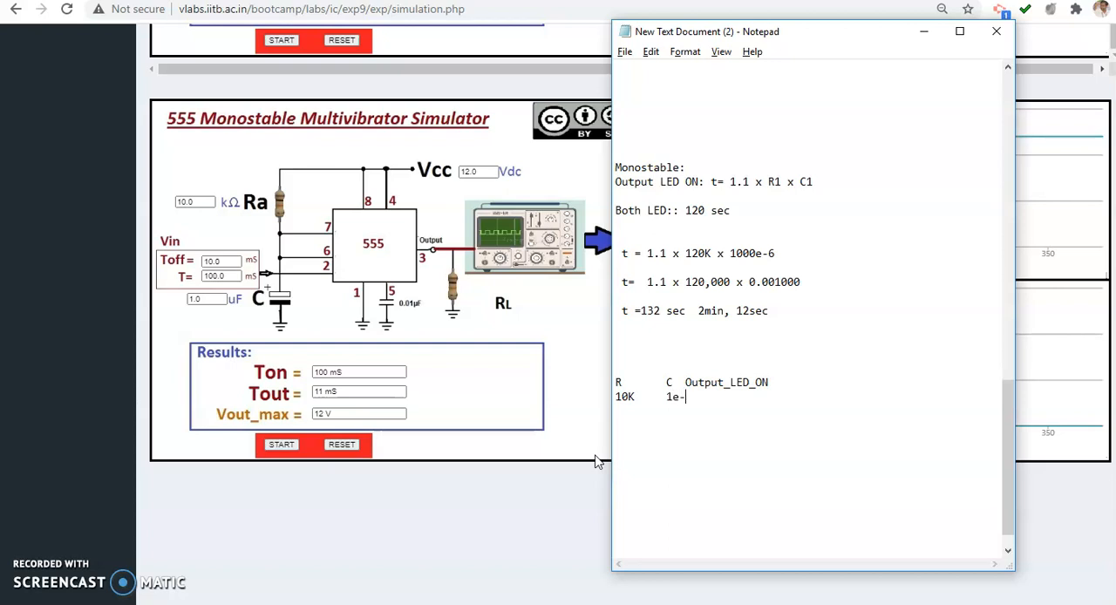
pyautogui.press('Tab')
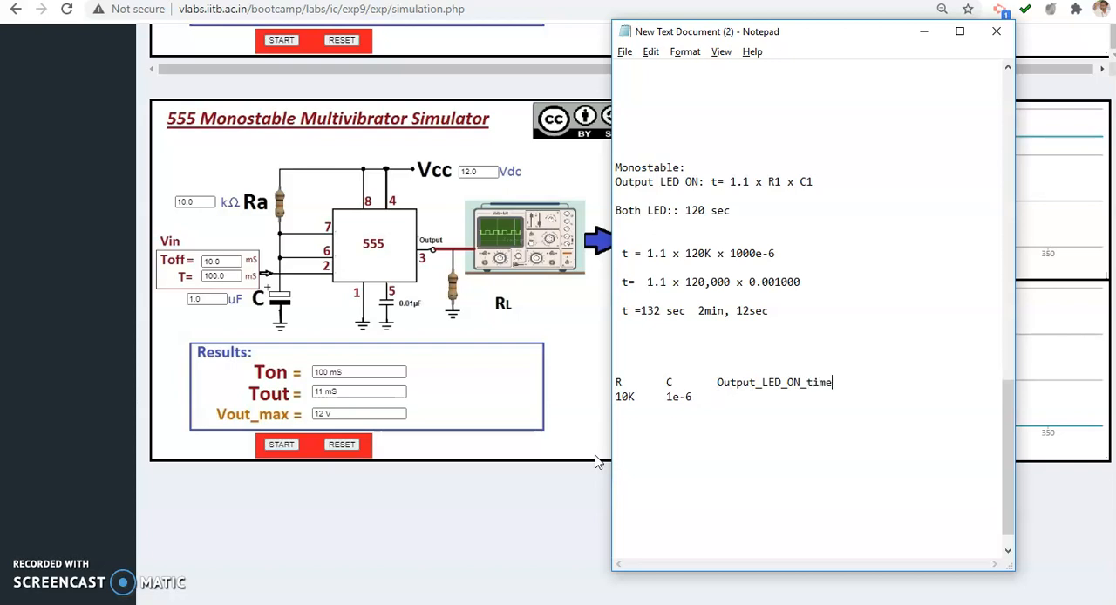
pyautogui.press('Return')
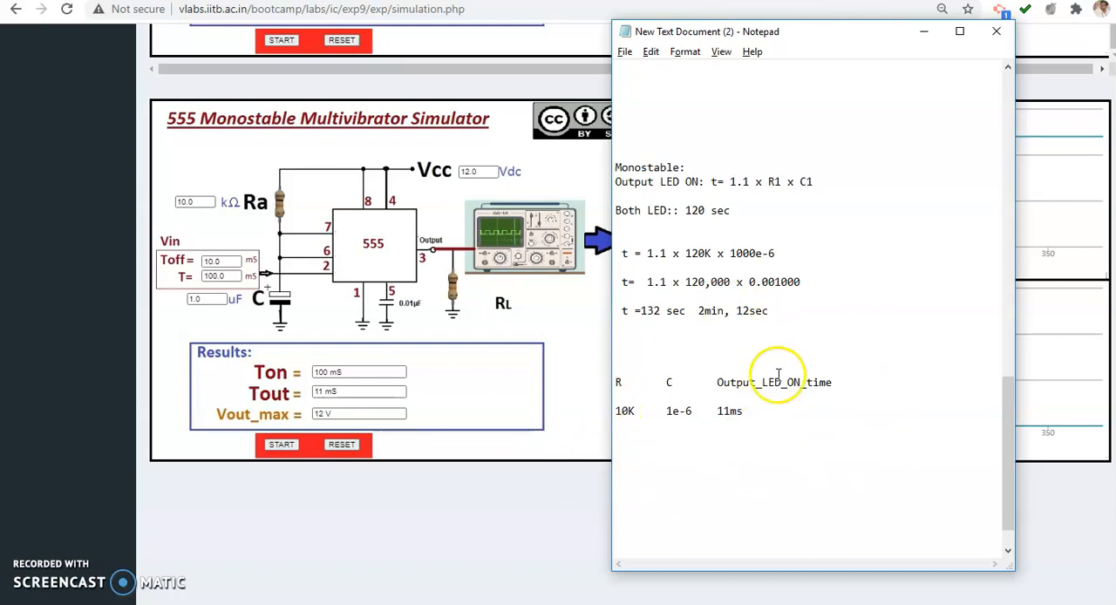
pyautogui.click(521, 506)
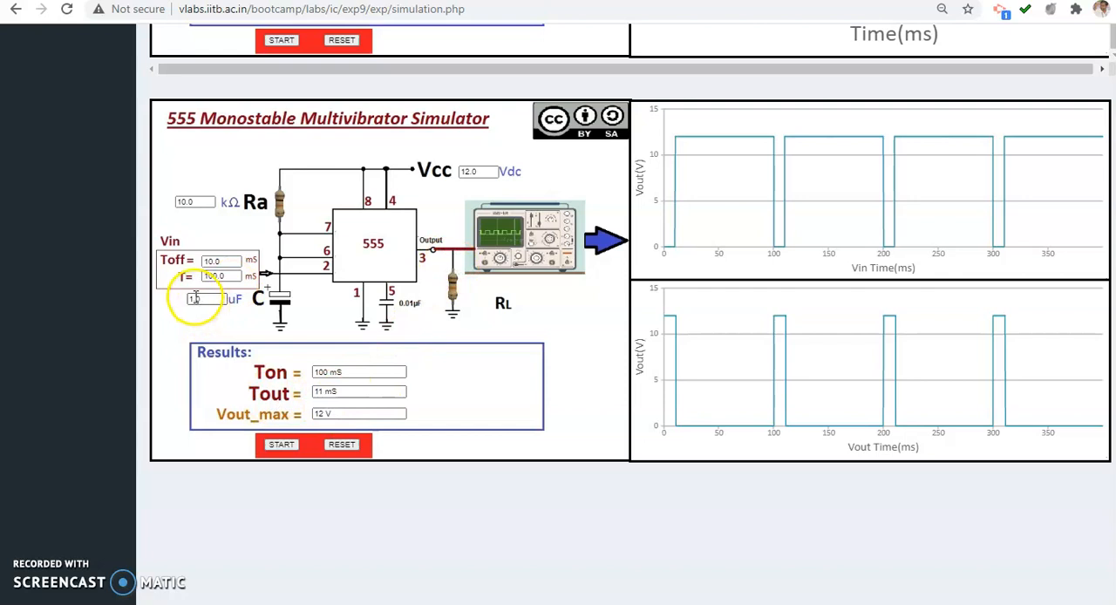
# Set the monostable circuit's Ra to 20 kΩ, run the simulation and check the Ton and Tout results
pyautogui.moveTo(211, 299); pyautogui.dragTo(171, 298)
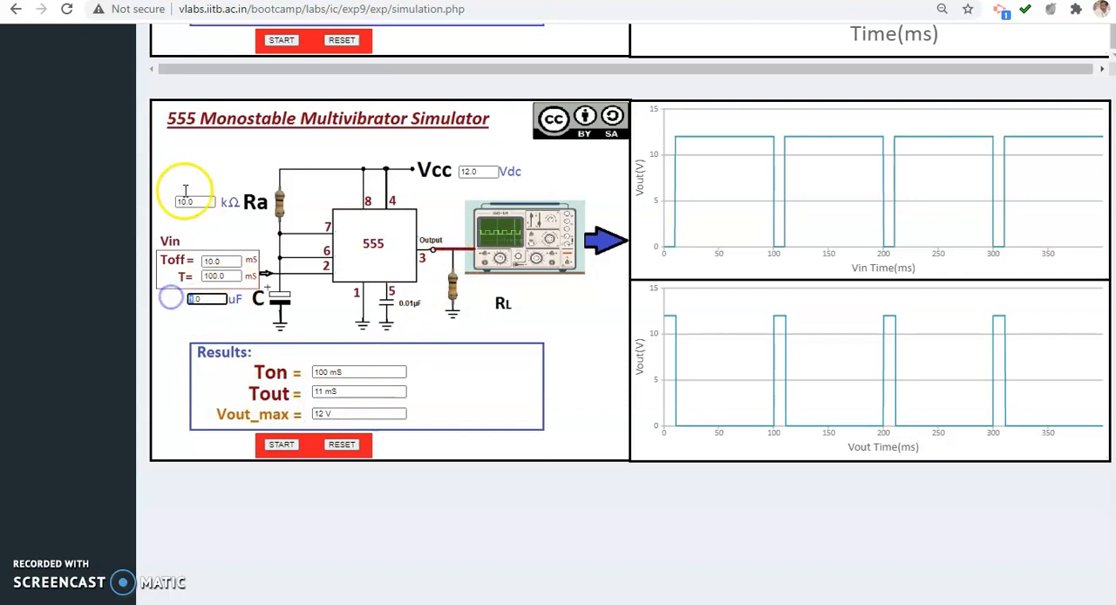
pyautogui.moveTo(209, 201); pyautogui.dragTo(111, 207)
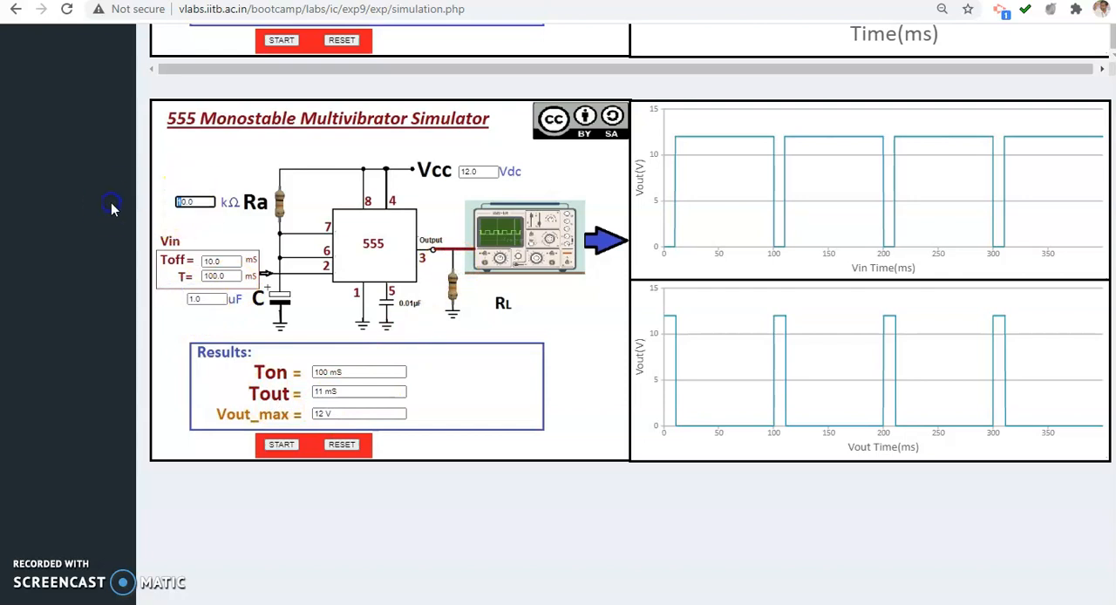
pyautogui.write('20.0')
pyautogui.click(164, 319)
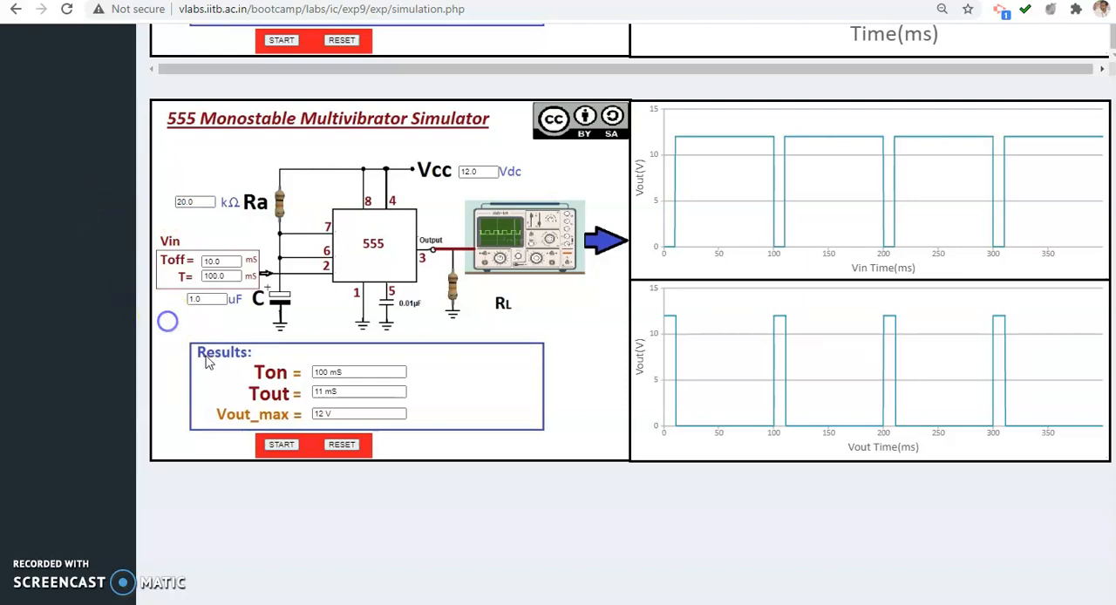
pyautogui.click(282, 444)
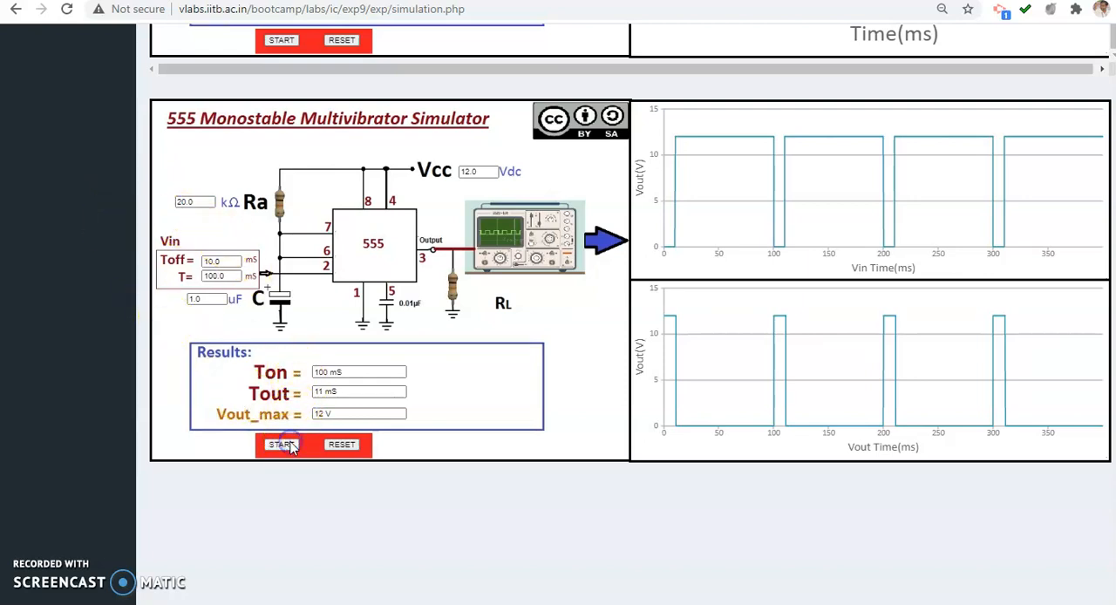
pyautogui.moveTo(361, 370); pyautogui.dragTo(307, 372)
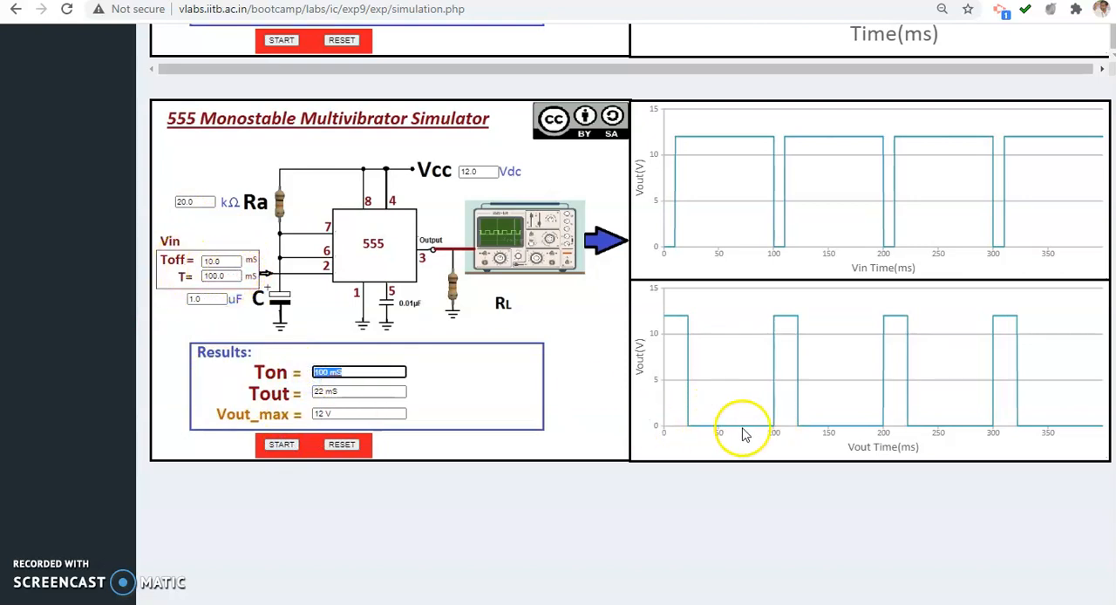
pyautogui.click(438, 498)
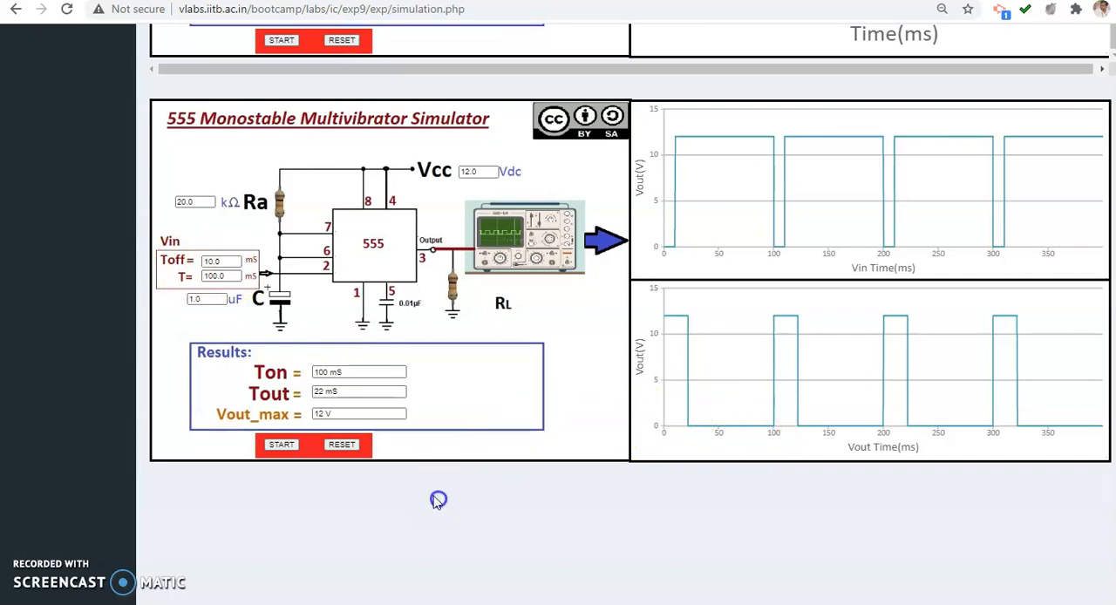
pyautogui.doubleClick(326, 389)
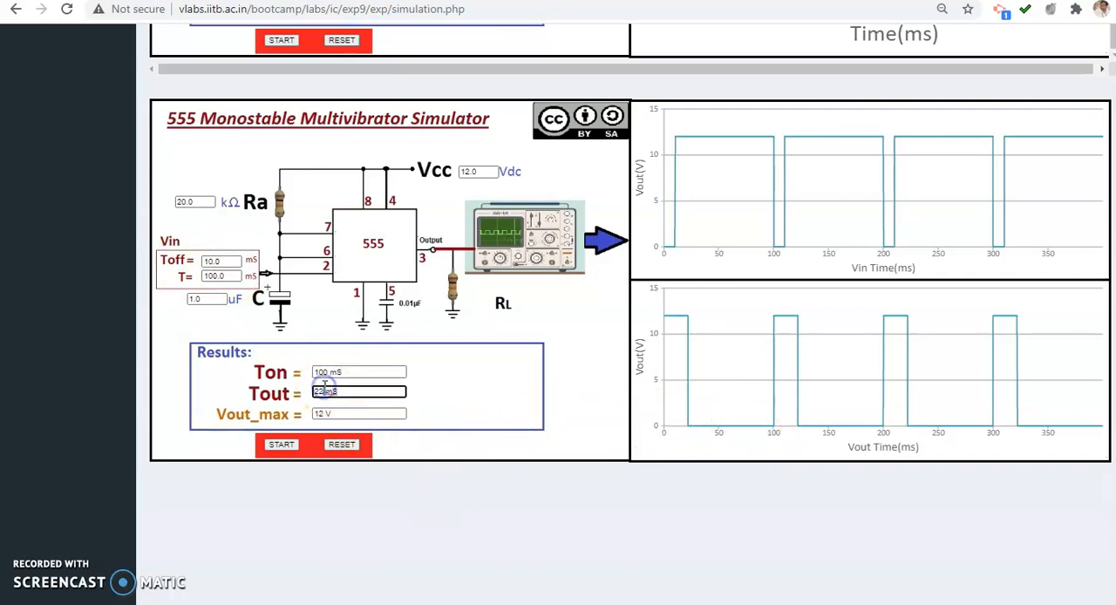
pyautogui.click(370, 391)
# Record the row 20K, 1e-6, 22ms in the Notepad table and return to the simulator
pyautogui.hotkey('alt', 'Tab')
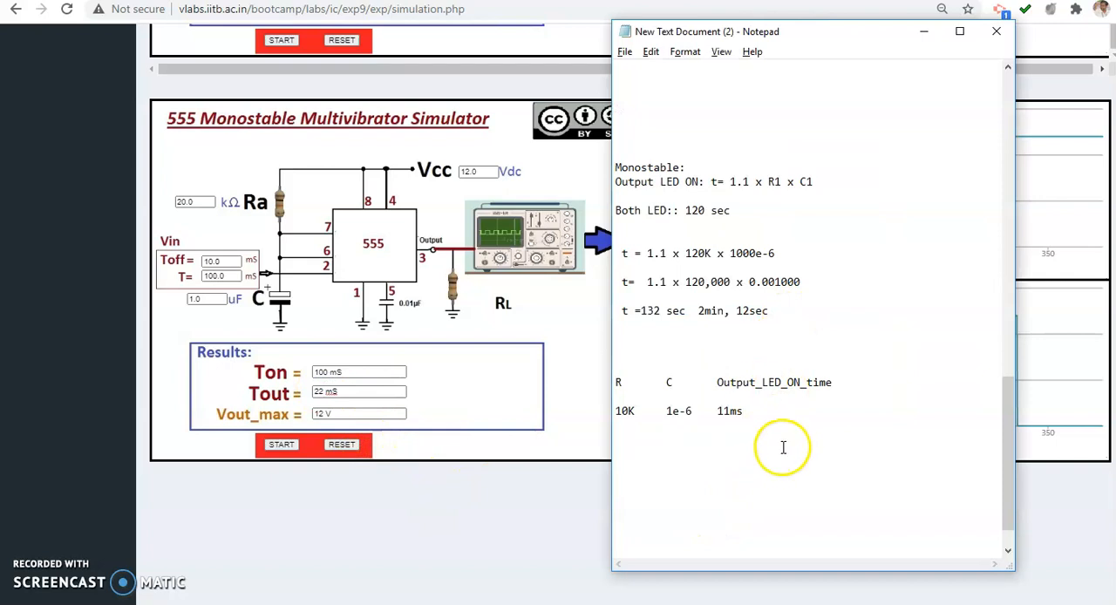
pyautogui.click(790, 424)
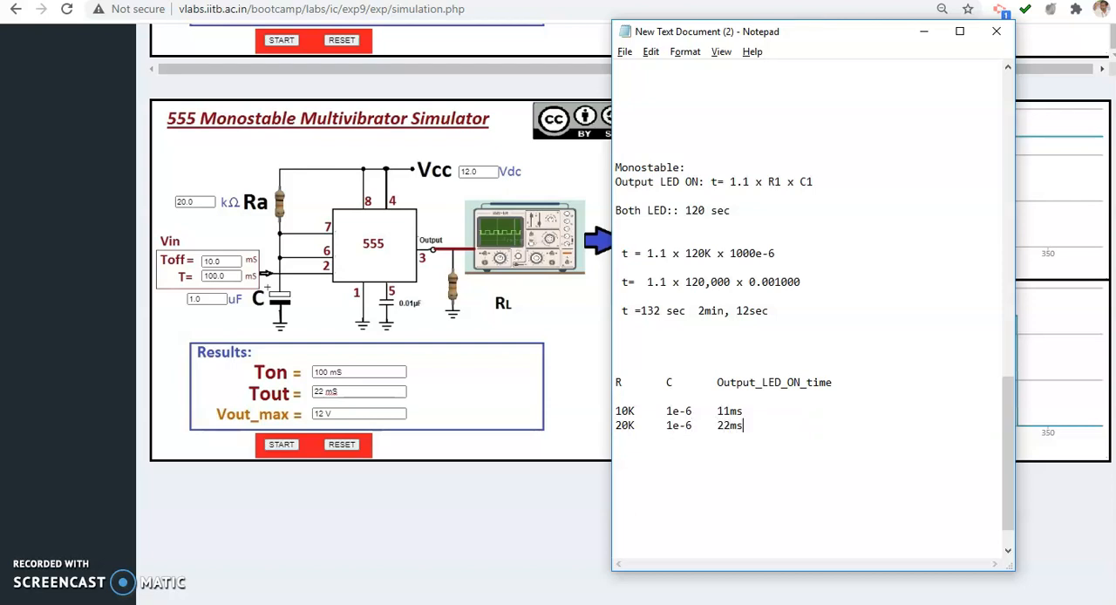
pyautogui.hotkey('alt', 'Tab')
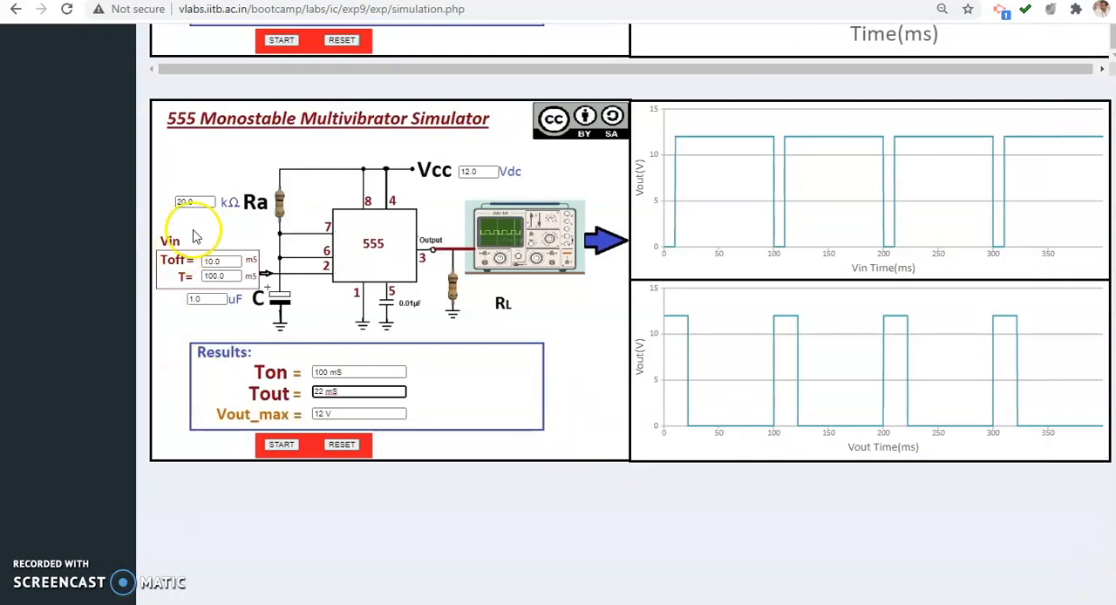
# Set the monostable circuit's Ra to 30 kΩ and rerun the simulation
pyautogui.moveTo(186, 202); pyautogui.dragTo(155, 211)
pyautogui.write('30')
pyautogui.click(276, 446)
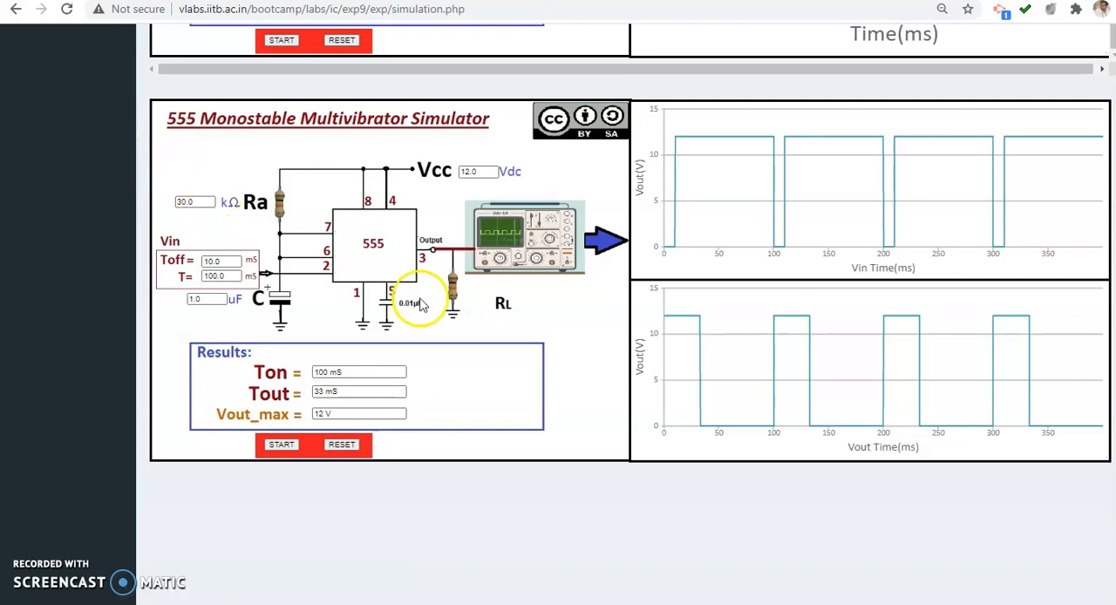
# Add an Input_Ton column with 100ms in both rows of the Notepad table, and minimize Notepad
pyautogui.hotkey('alt', 'Tab')
pyautogui.click(855, 382)
pyautogui.write('Input_Ton')
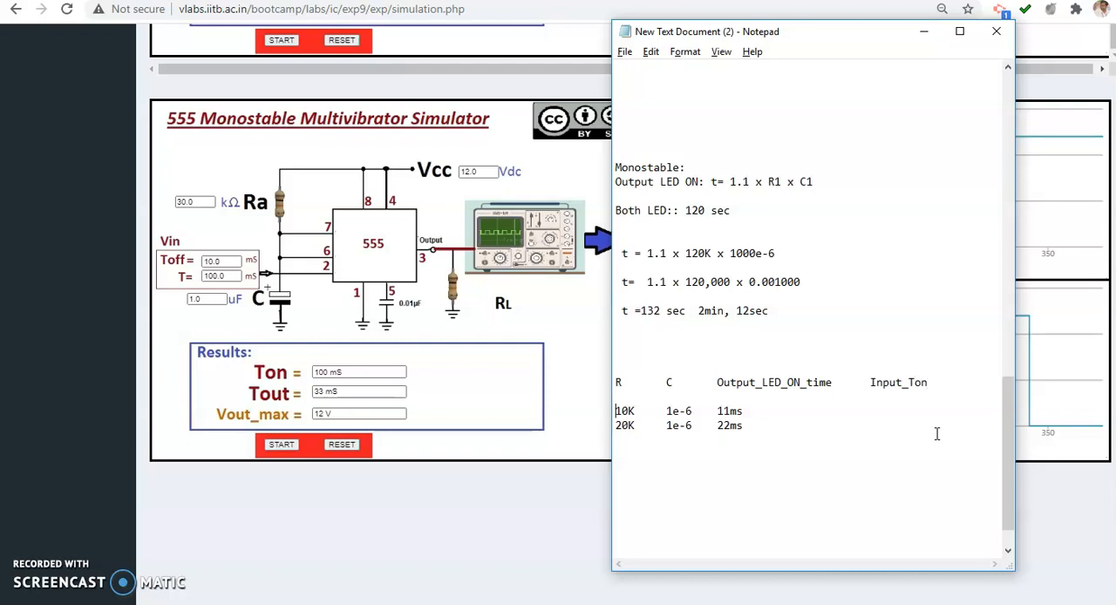
pyautogui.write('00')
pyautogui.write('10')
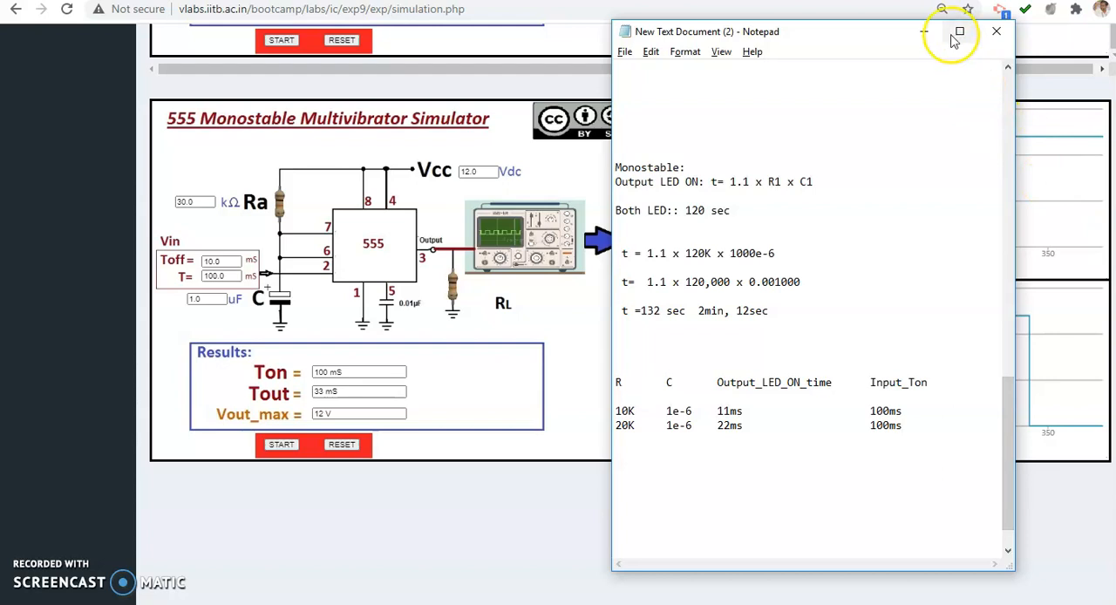
pyautogui.click(923, 31)
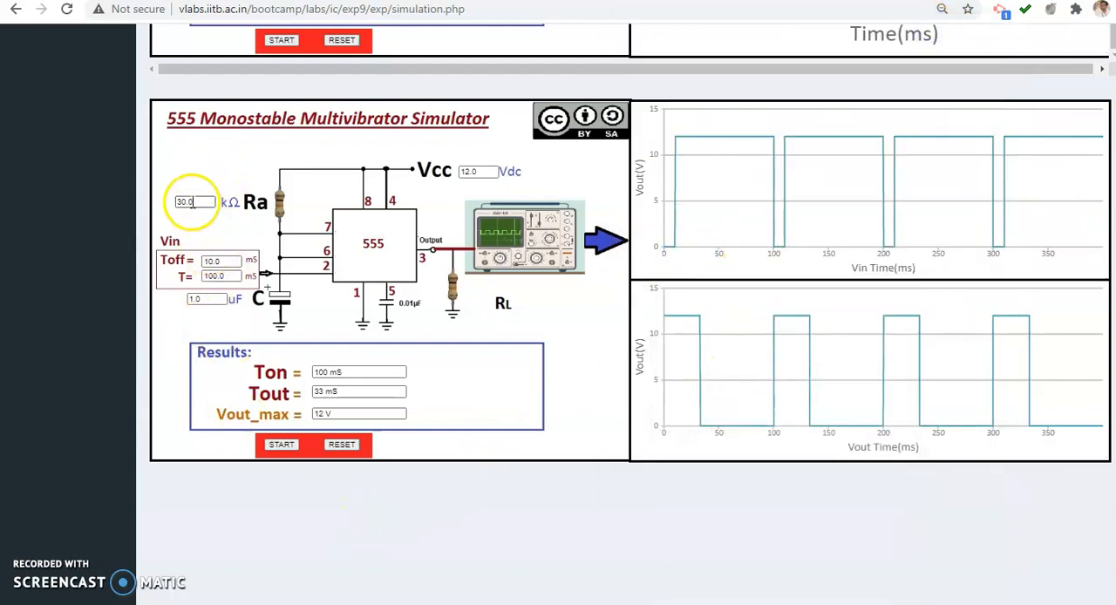
# Run the monostable simulation with Ra set to 40 kΩ, and again with 50 kΩ
pyautogui.moveTo(183, 202); pyautogui.dragTo(177, 201)
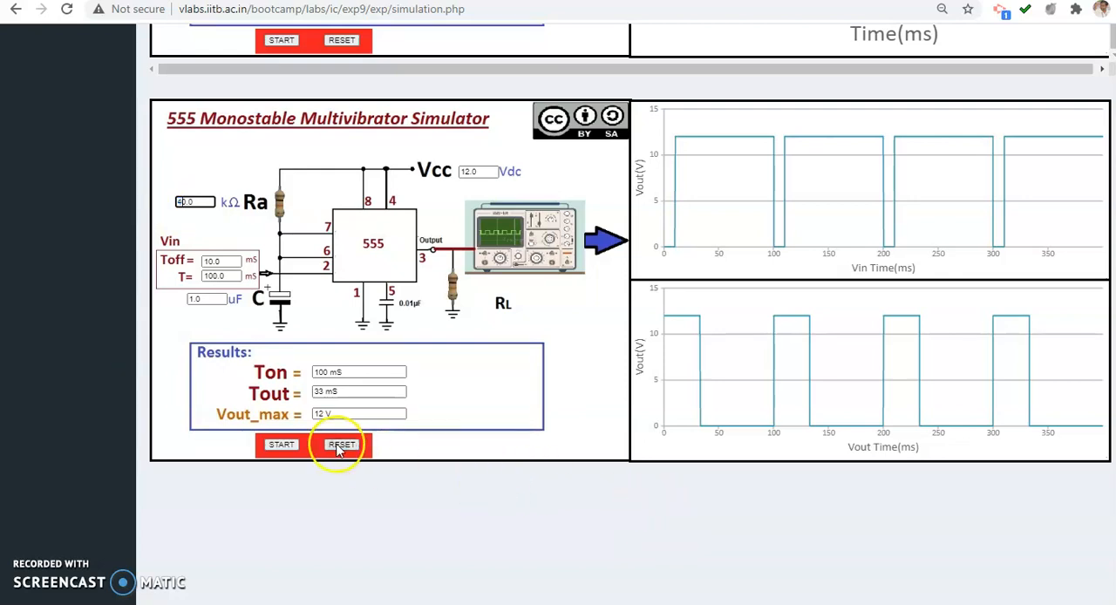
pyautogui.click(275, 445)
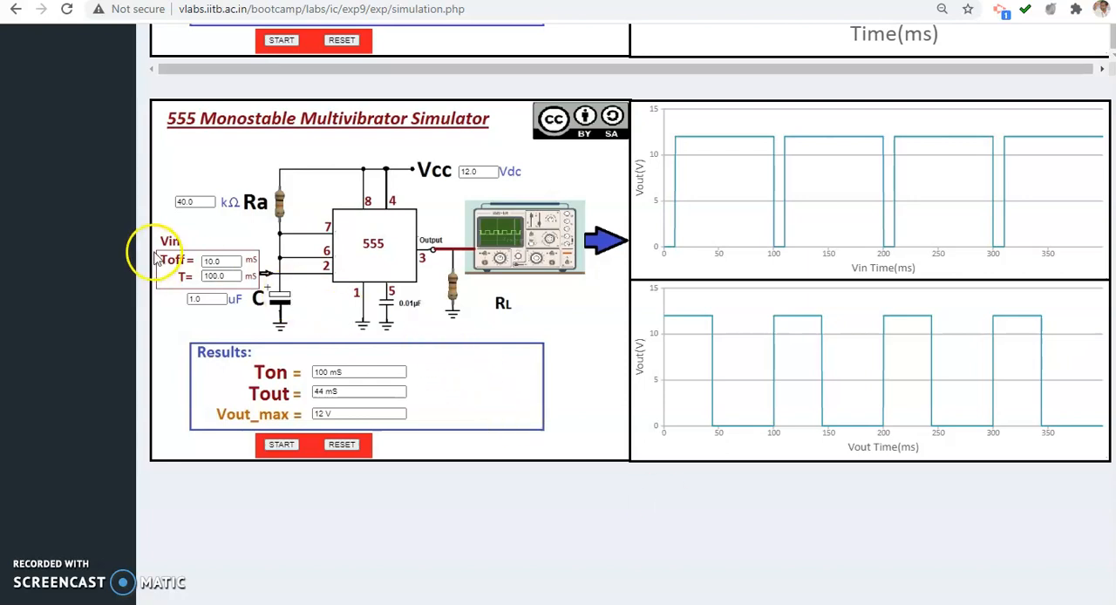
pyautogui.click(181, 204)
pyautogui.moveTo(181, 204); pyautogui.dragTo(136, 207)
pyautogui.write('5')
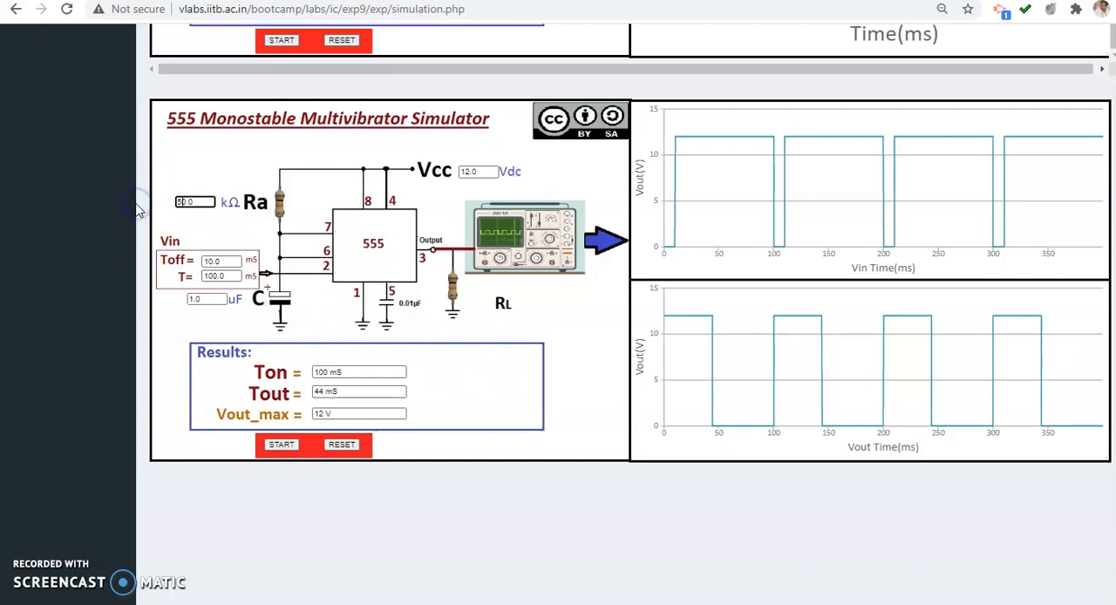
pyautogui.click(271, 446)
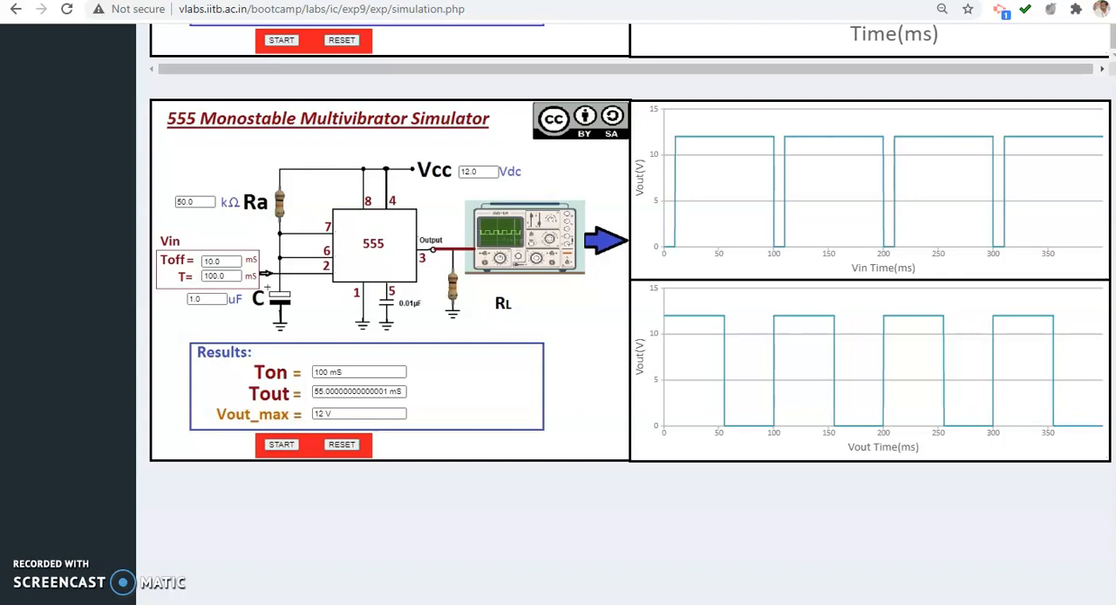
# Run the monostable simulation with C set to 10 uF, and reset the simulator to rerun it with its preset values
pyautogui.moveTo(202, 299); pyautogui.dragTo(19, 287)
pyautogui.click(280, 445)
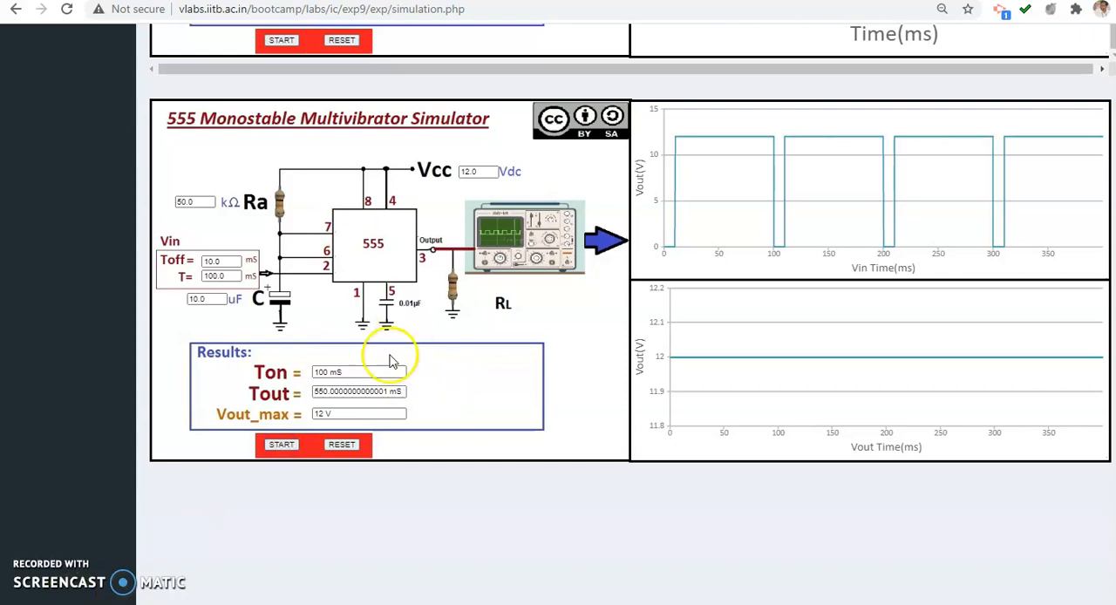
pyautogui.click(341, 445)
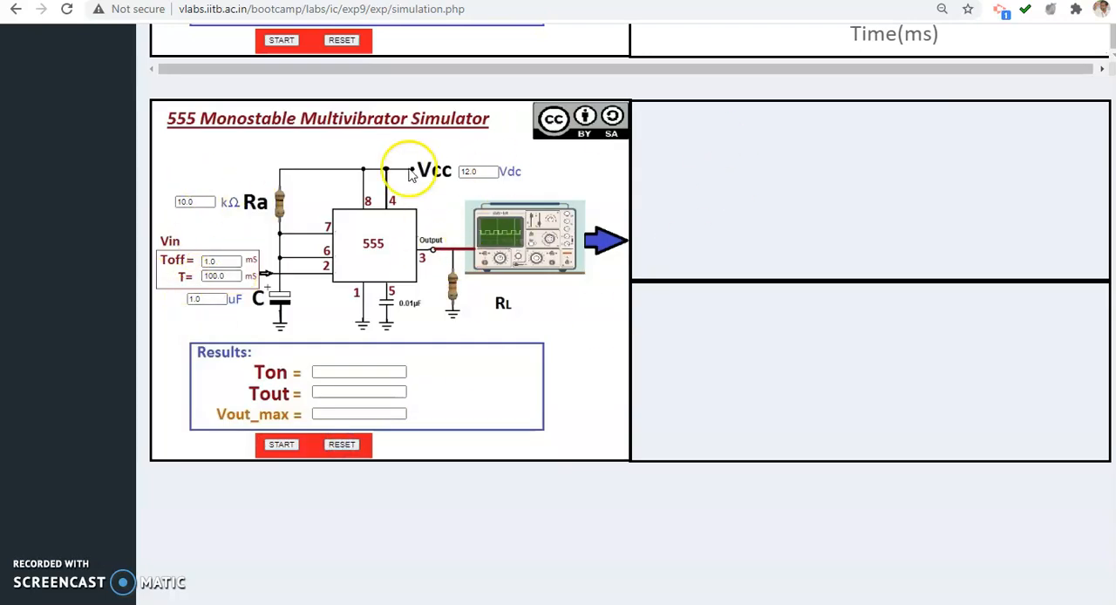
pyautogui.click(280, 445)
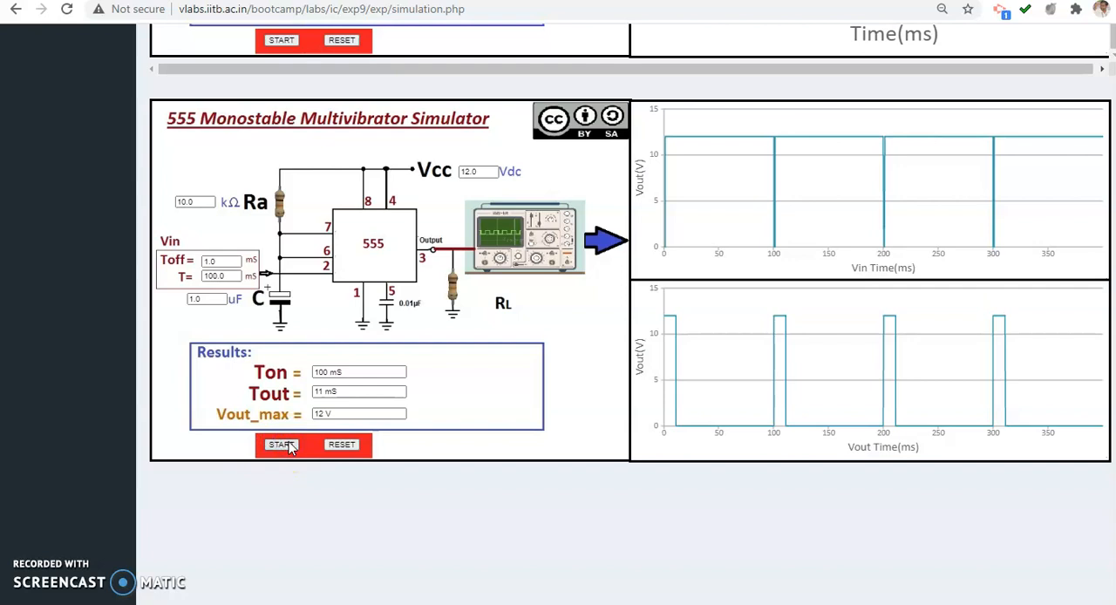
# Run the monostable simulation with Vcc set to 15 V, and again with 25 V
pyautogui.doubleClick(475, 171)
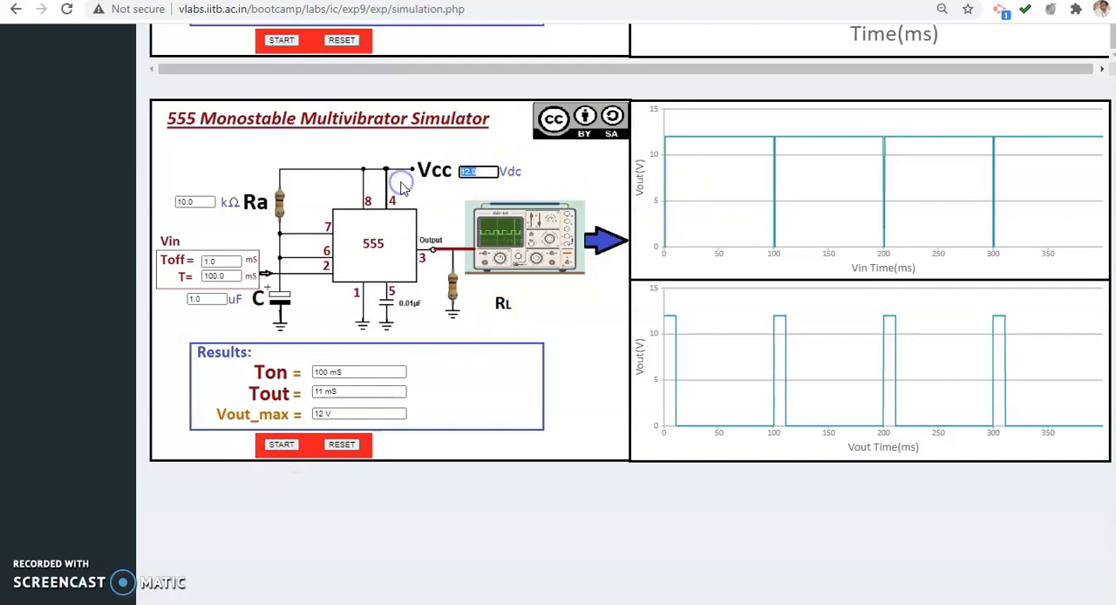
pyautogui.write('15')
pyautogui.click(281, 446)
pyautogui.doubleClick(478, 172)
pyautogui.write('25')
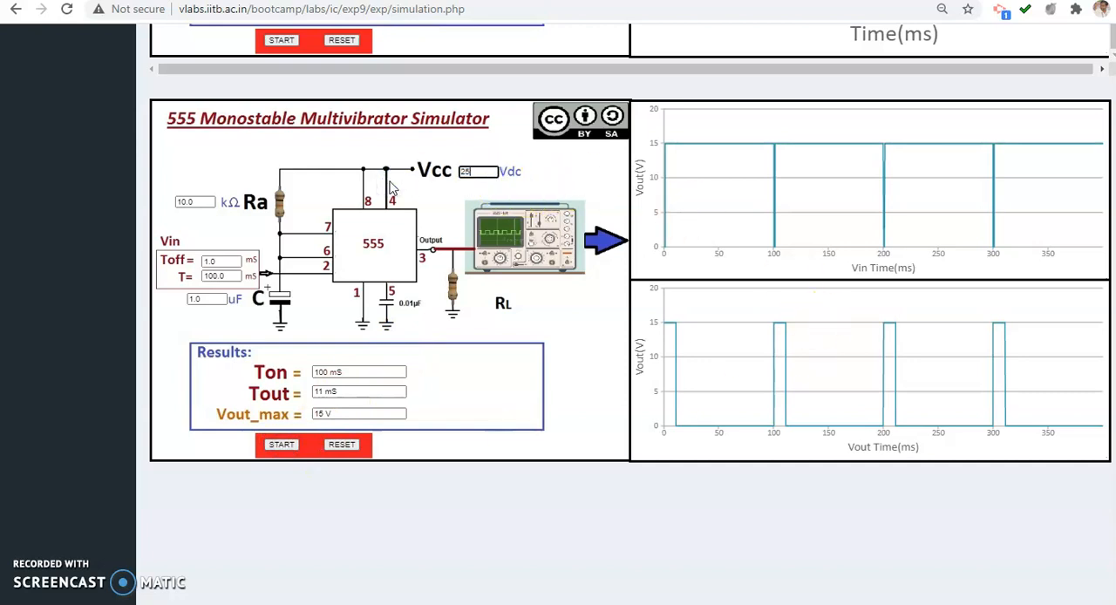
pyautogui.click(273, 447)
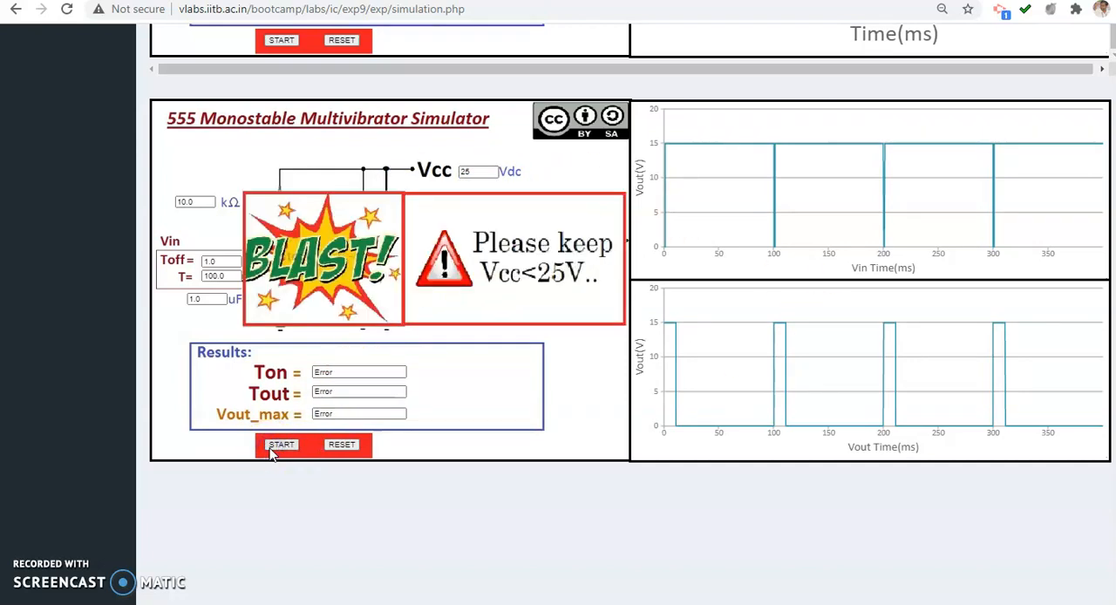